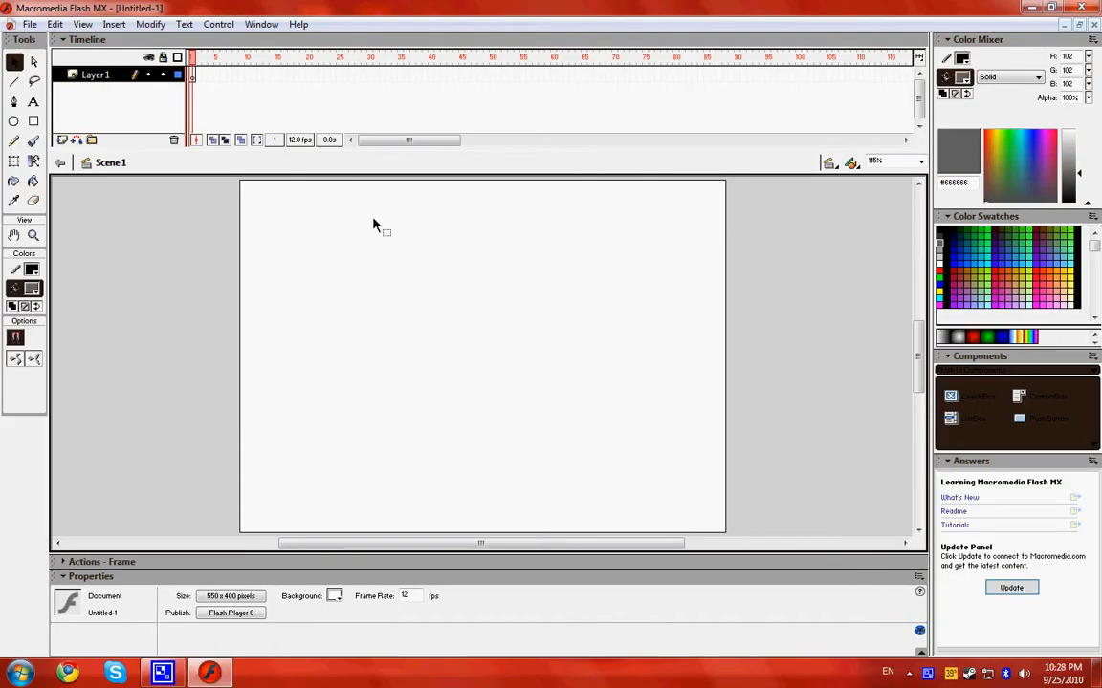
Step: Set up the Pencil tool with black (#000000) as the drawing colour and Smooth as the pencil mode
click(14, 141)
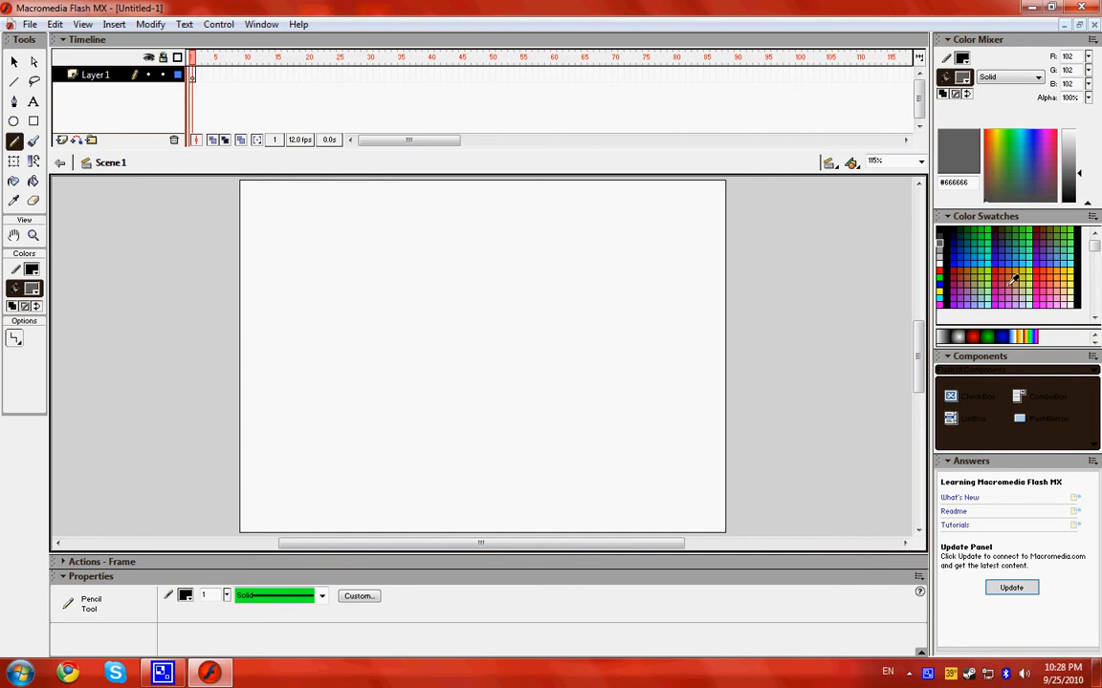
click(940, 232)
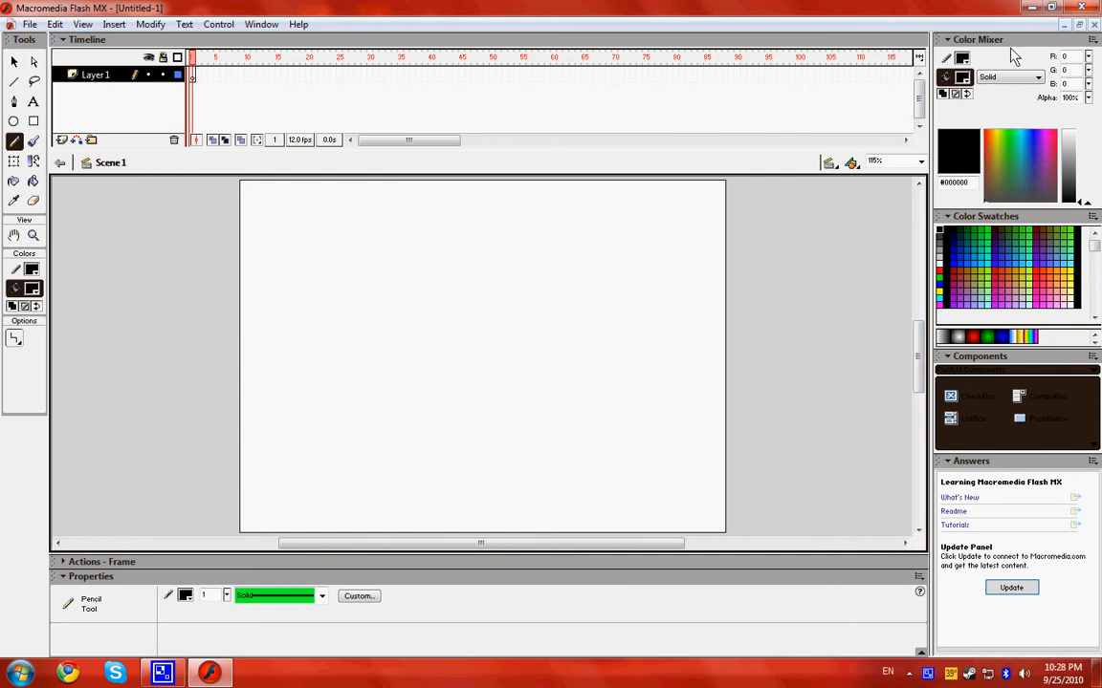
click(946, 60)
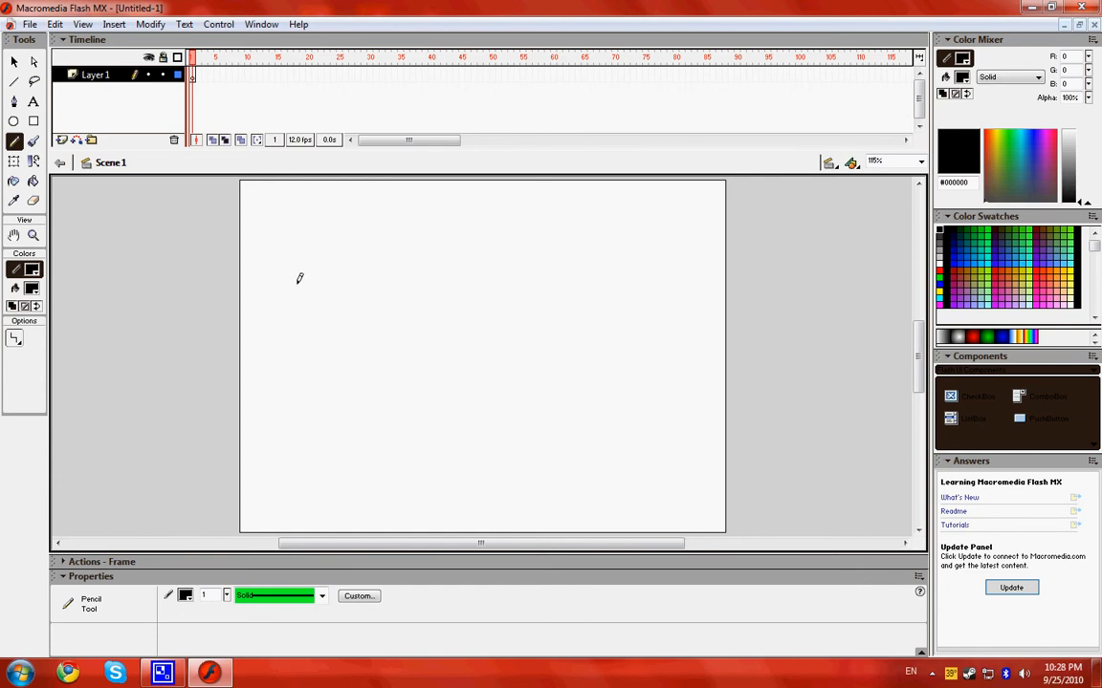
click(14, 338)
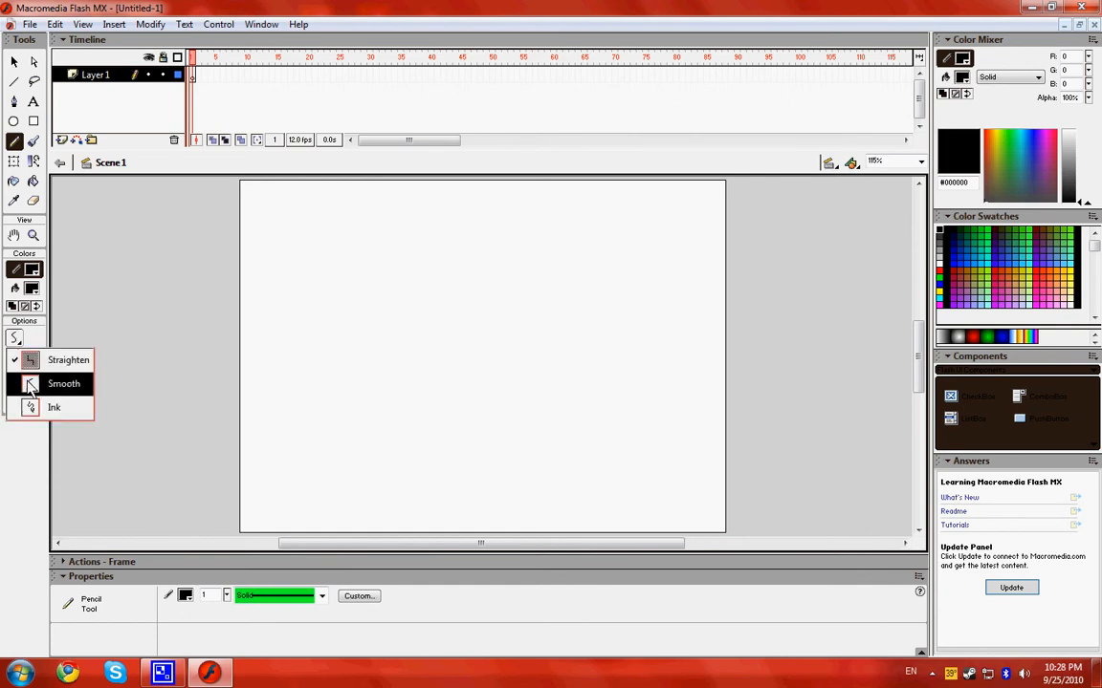
click(29, 380)
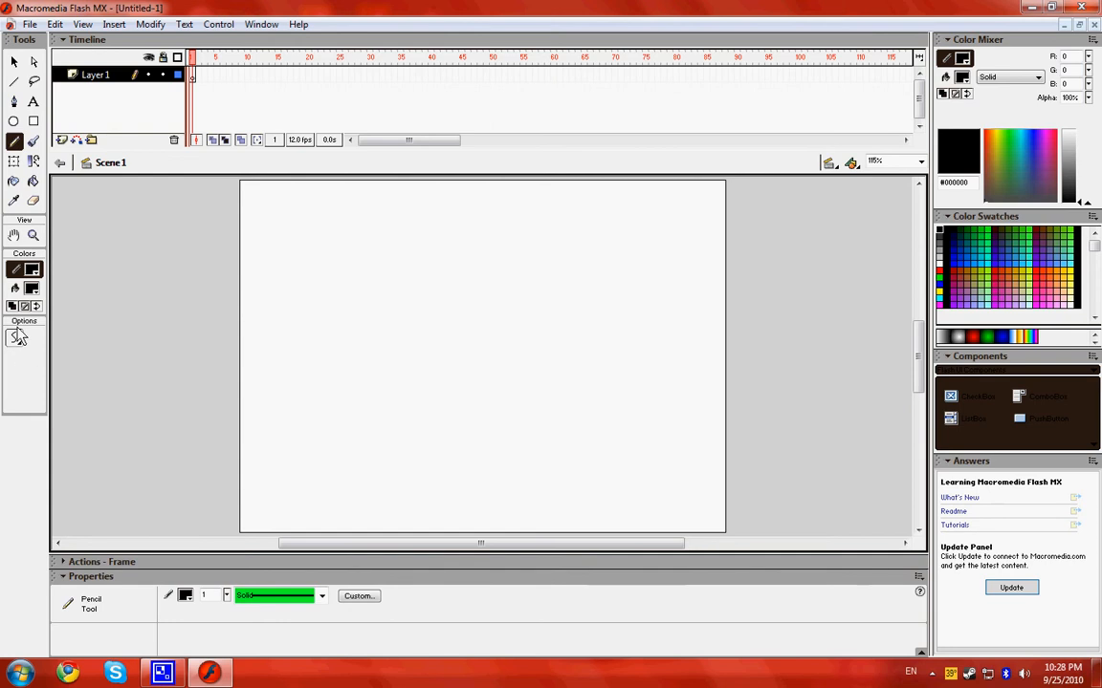
Step: Try drawing black-outlined rectangles on the stage with light green #99FF66 and teal #66CC99 fills, and undo them all
click(15, 287)
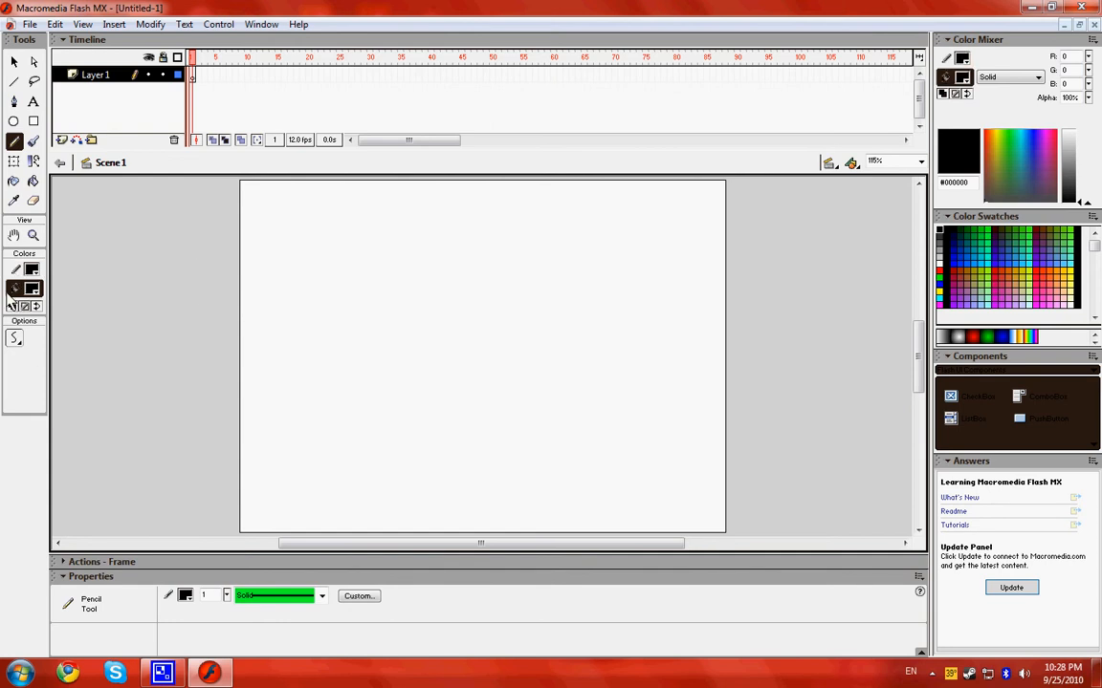
click(34, 122)
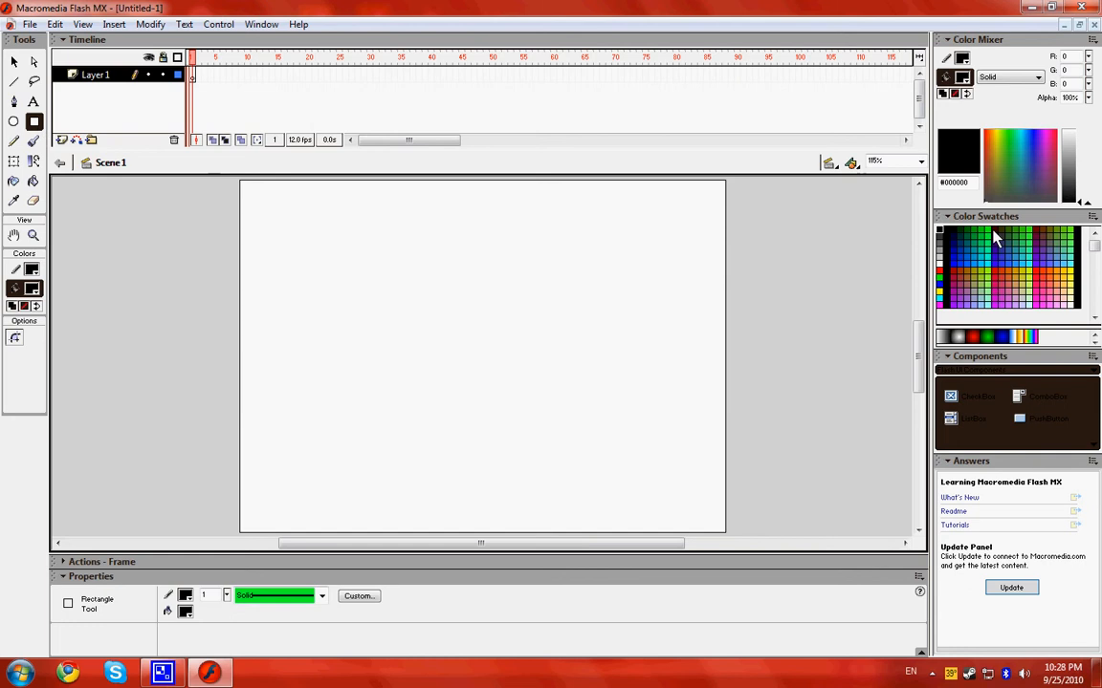
click(988, 283)
mouse_move(340, 240)
mouse_down()
mouse_move(471, 338)
mouse_move(328, 472)
mouse_up()
click(1063, 250)
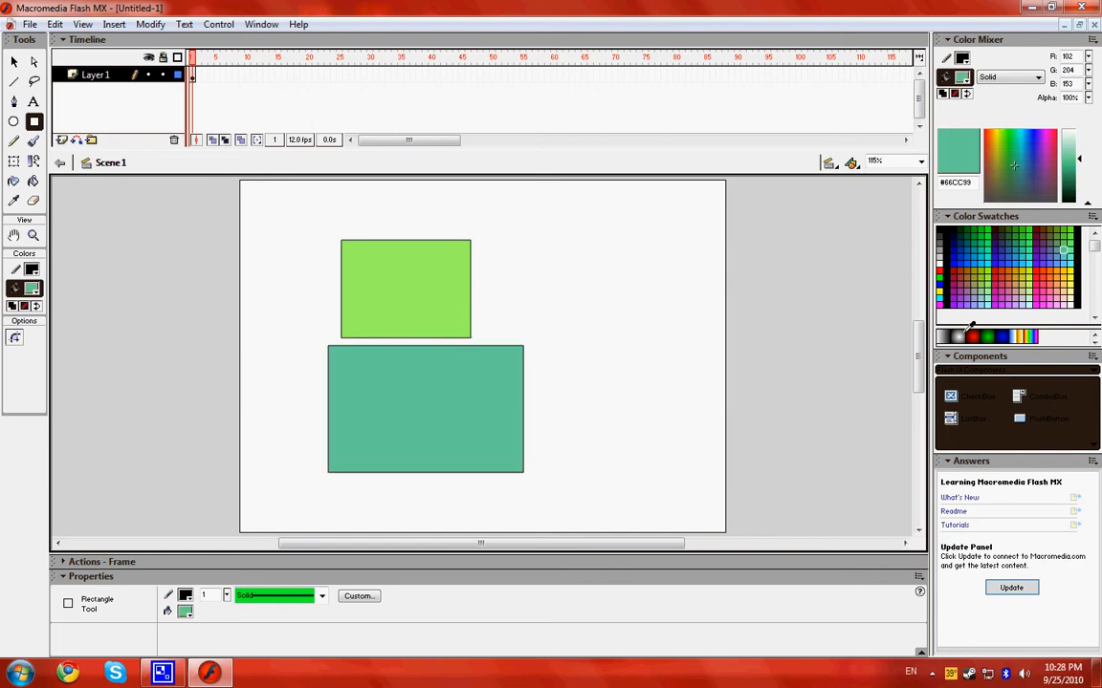
click(987, 283)
drag(578, 251, 727, 370)
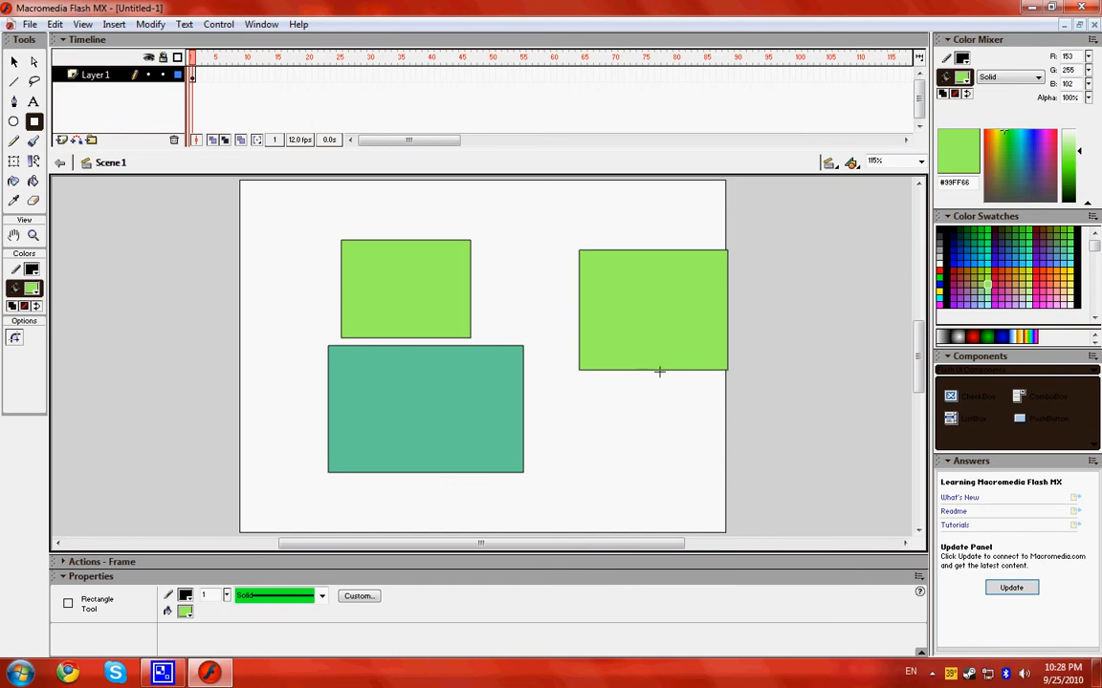
key(ctrl+z)
key(ctrl+z)
key(ctrl+z)
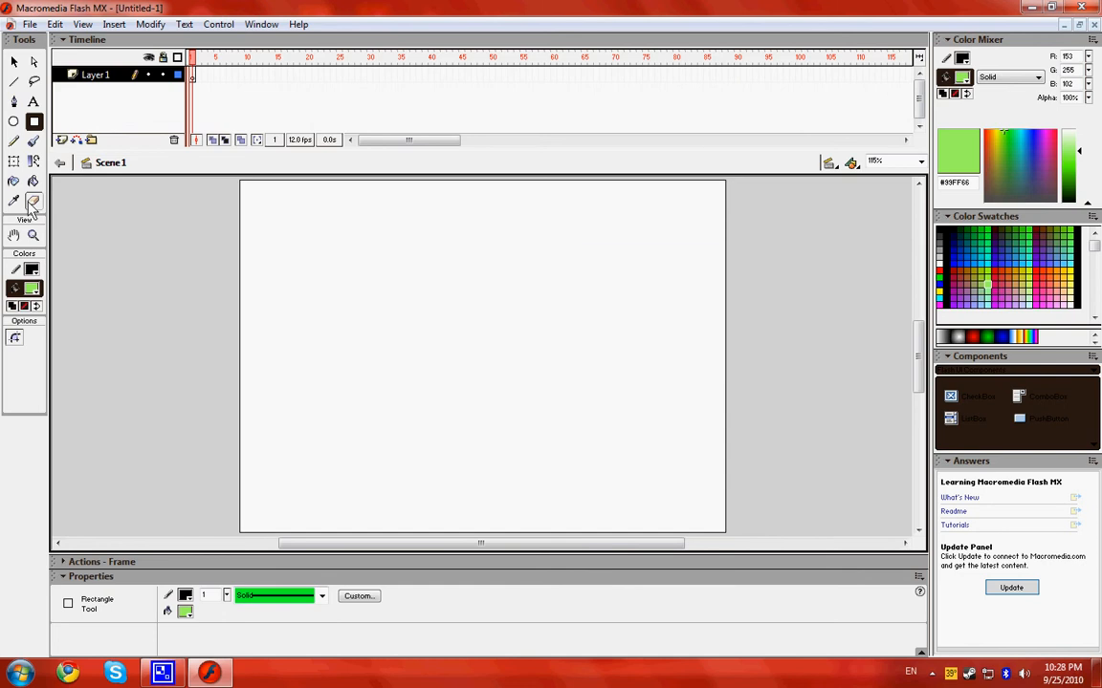
Step: Set the fill colour to white (#FFFFFF) and switch back to the Pencil tool
click(21, 290)
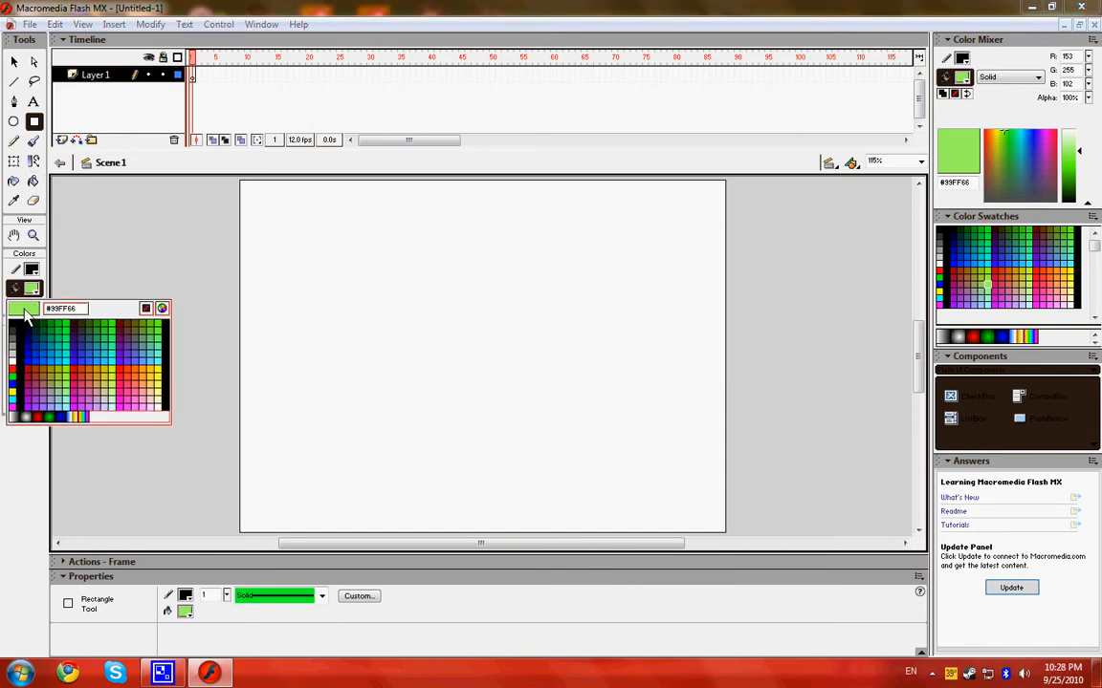
click(12, 322)
click(28, 289)
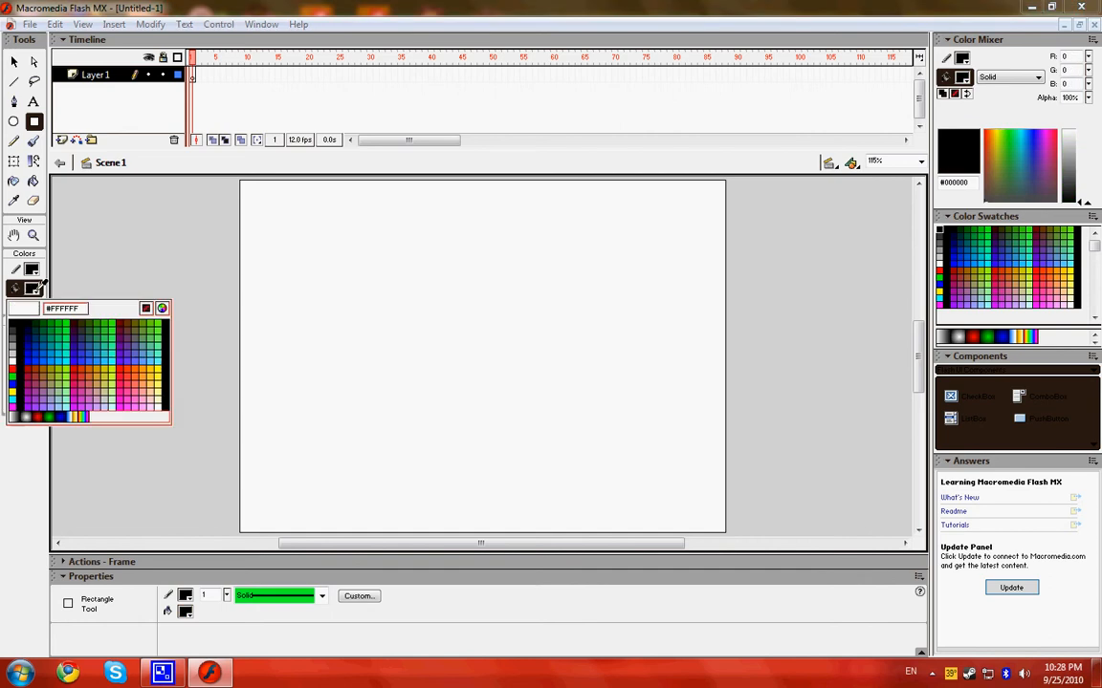
click(15, 356)
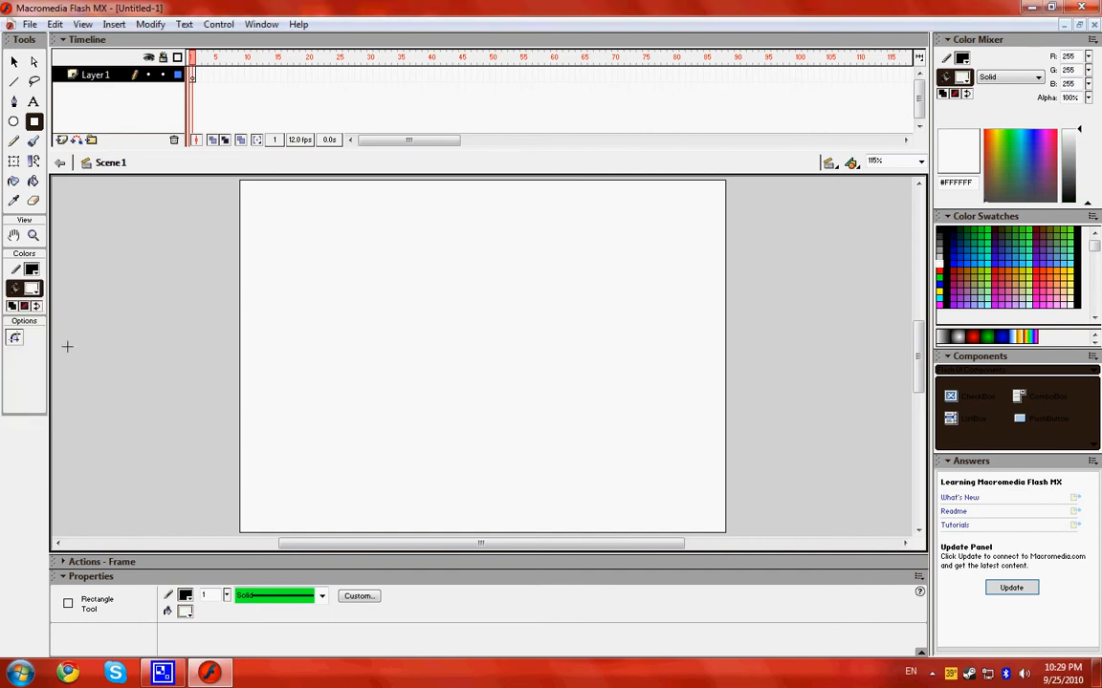
click(13, 140)
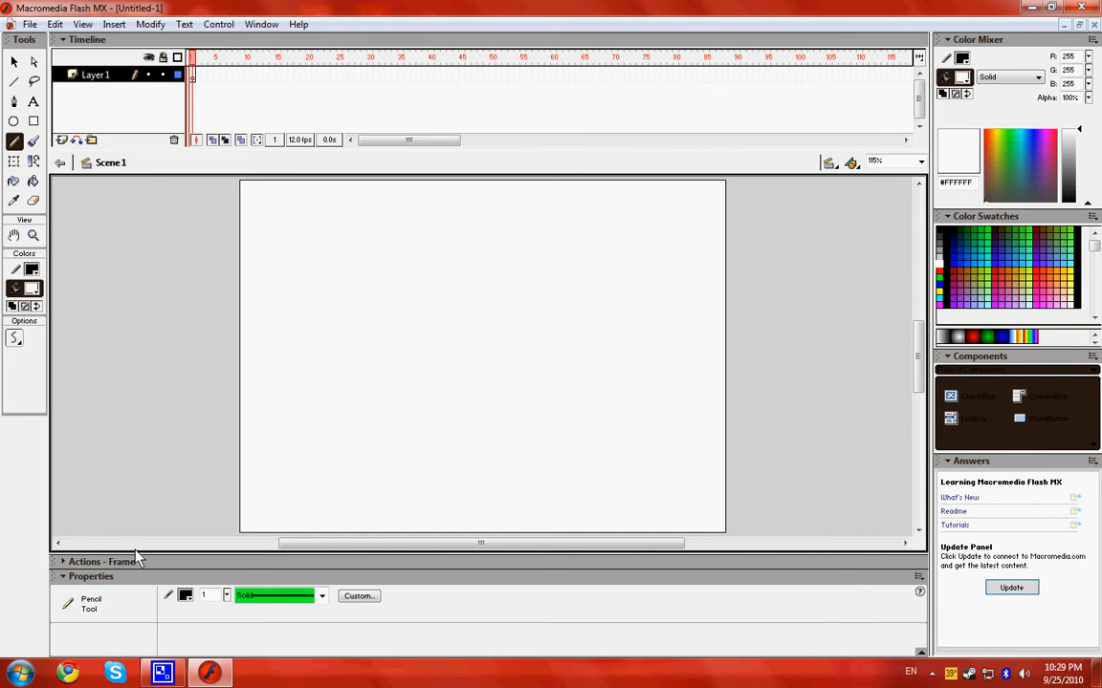
click(113, 562)
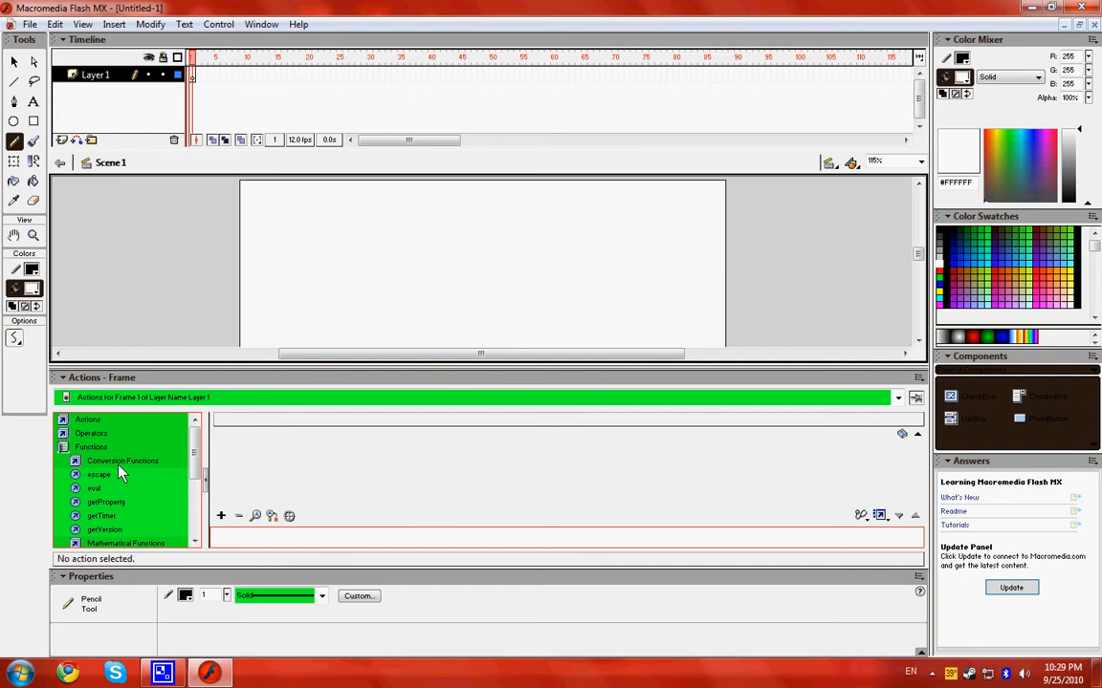
drag(195, 456, 195, 516)
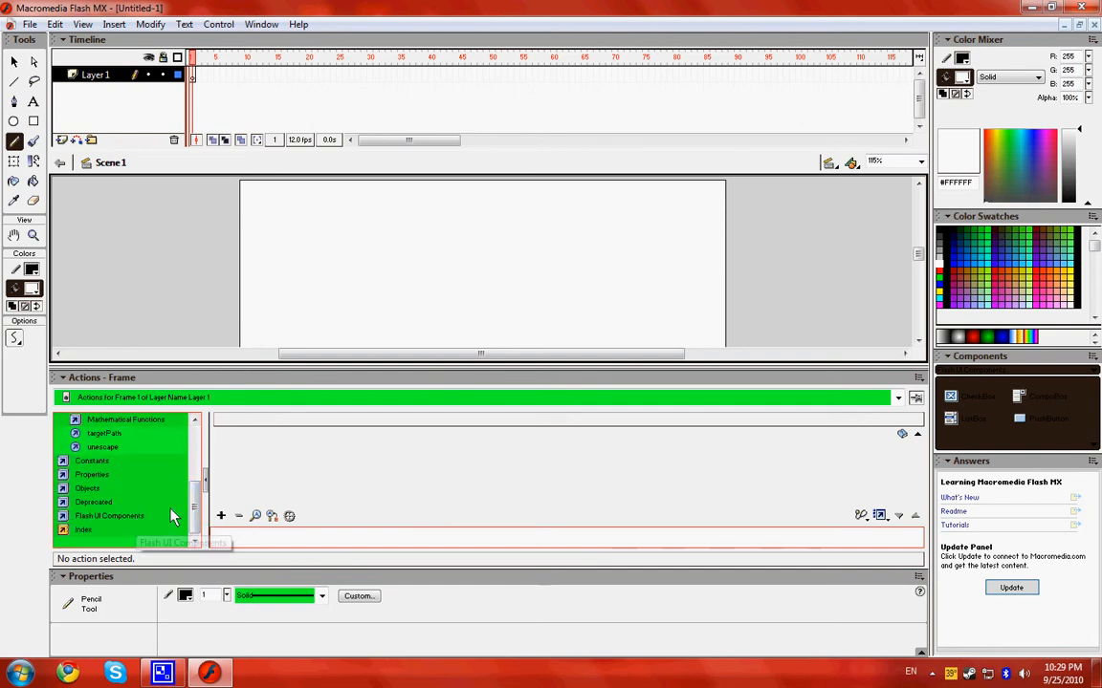
scroll(174, 451, up, 3)
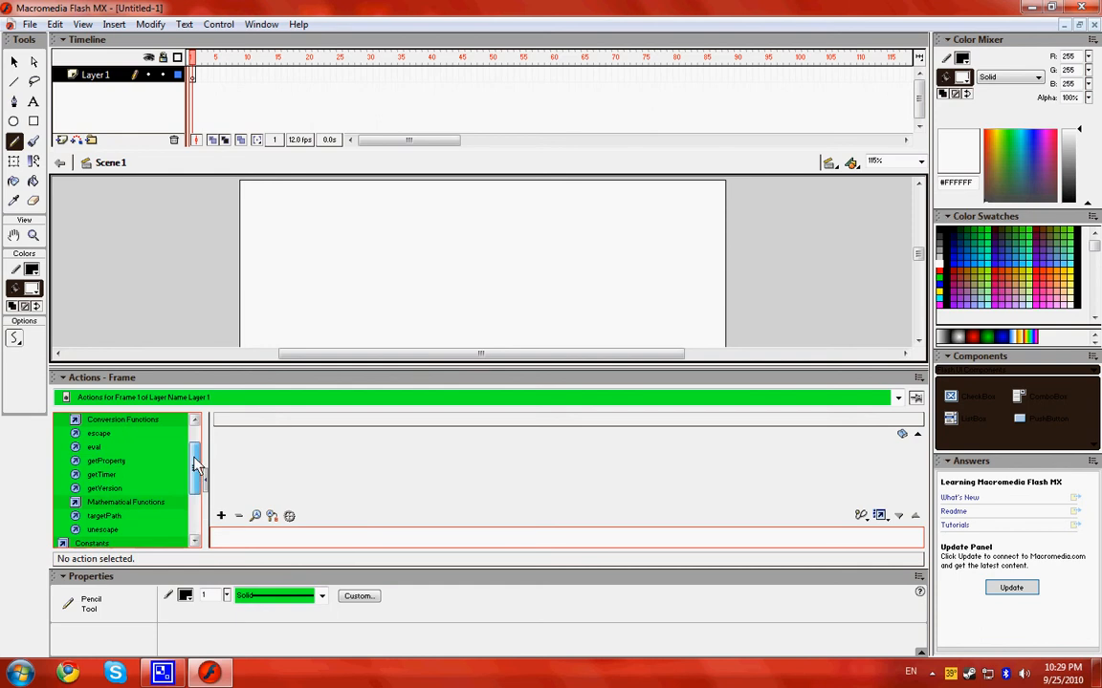
click(130, 380)
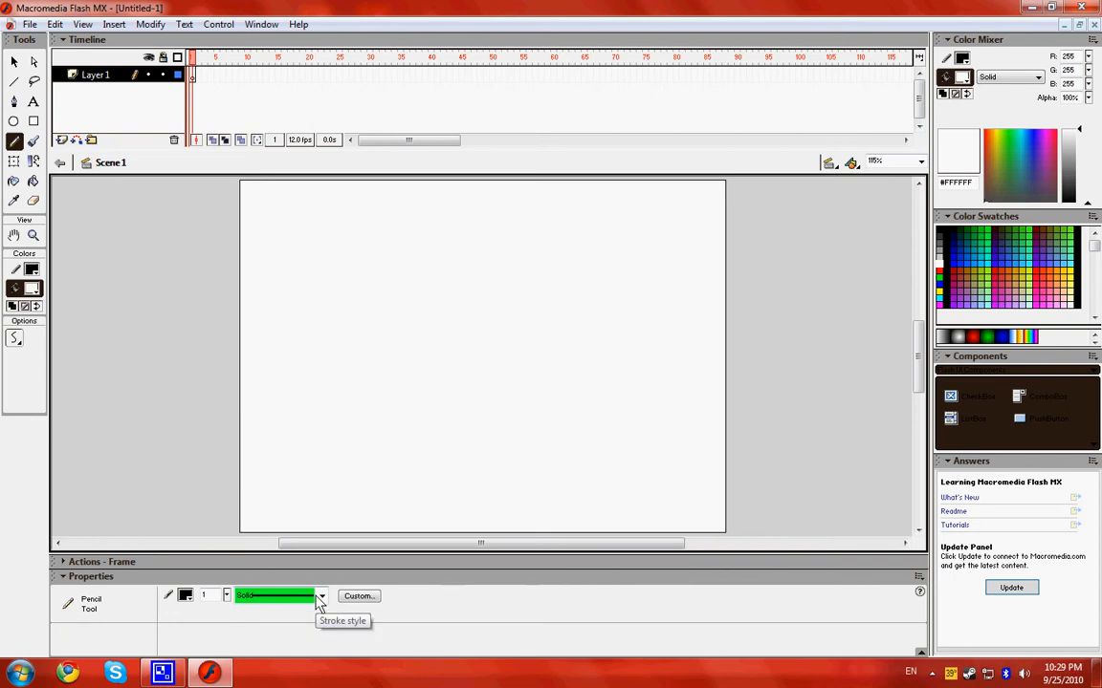
Step: Set the pencil stroke height to 10, and try it with a diagonal line across the stage that is undone
click(226, 598)
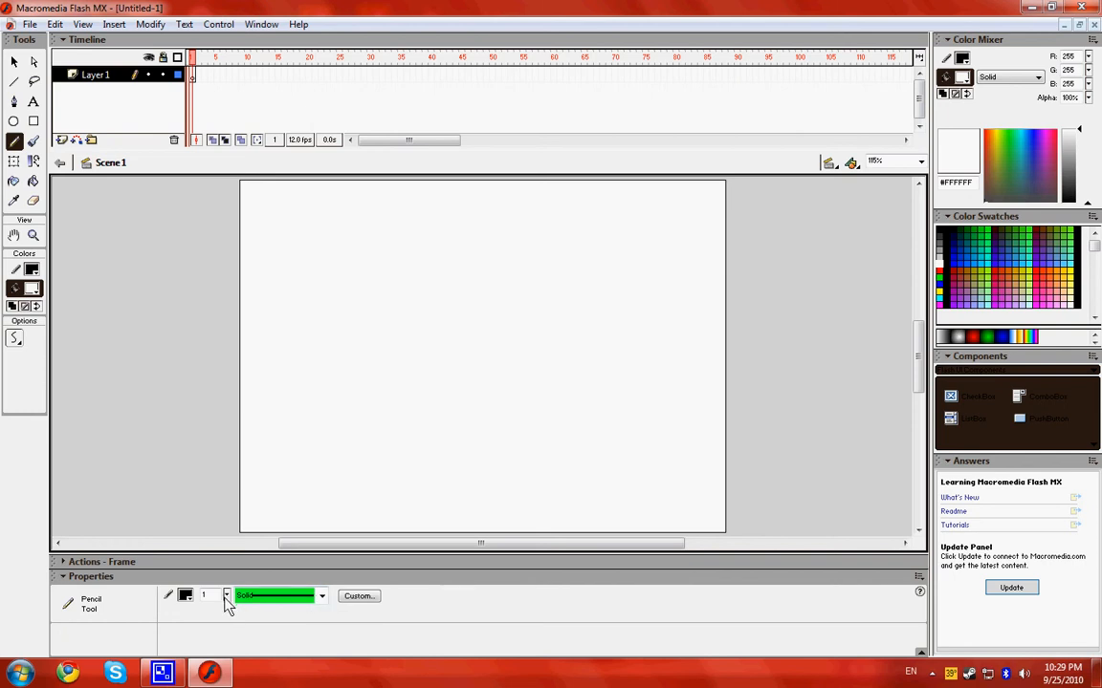
drag(229, 601, 222, 495)
mouse_move(268, 405)
mouse_down()
mouse_move(444, 330)
mouse_move(573, 255)
mouse_up()
key(ctrl+z)
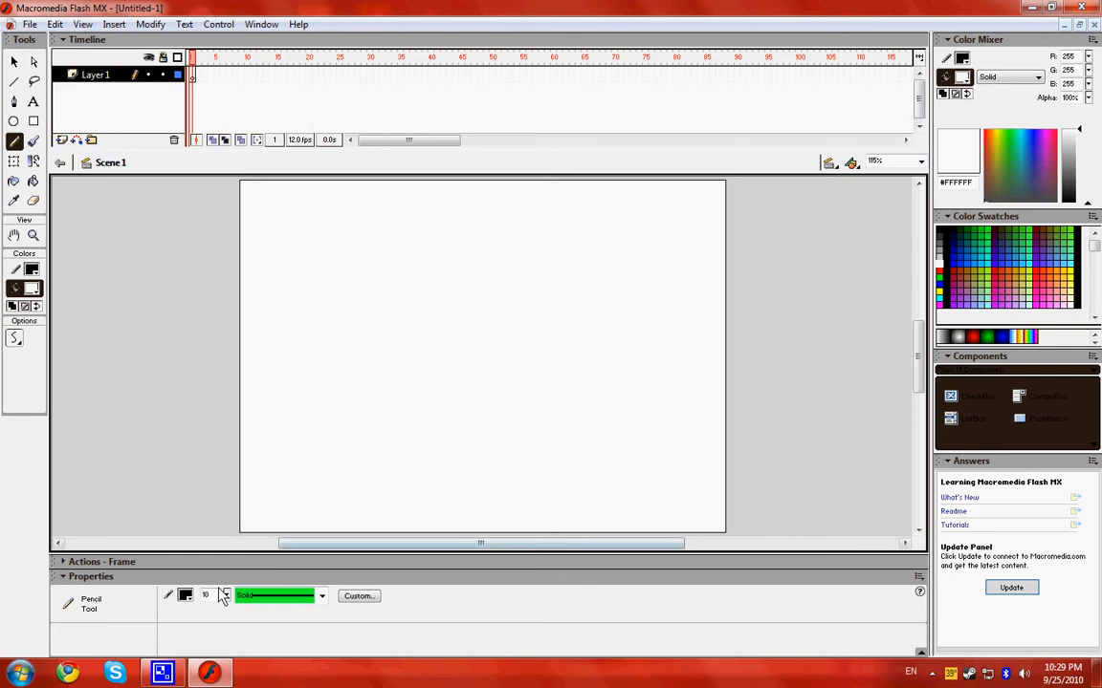
Step: Try the stroke height setting with another pencil line, undo the line, and keep the stroke height at 10
drag(225, 597, 223, 549)
drag(355, 469, 617, 384)
key(ctrl+z)
mouse_move(225, 595)
mouse_down()
mouse_move(225, 574)
mouse_move(226, 598)
mouse_up()
Step: Choose the Rectangle tool and rename Layer1 to Stage
click(34, 122)
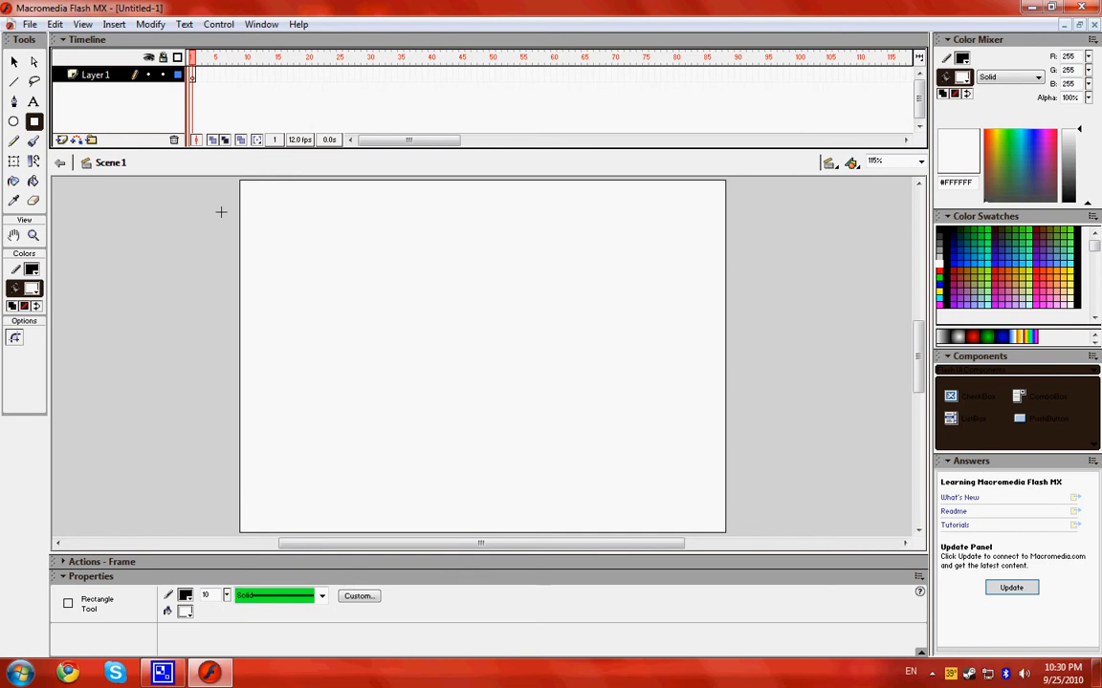
double_click(93, 75)
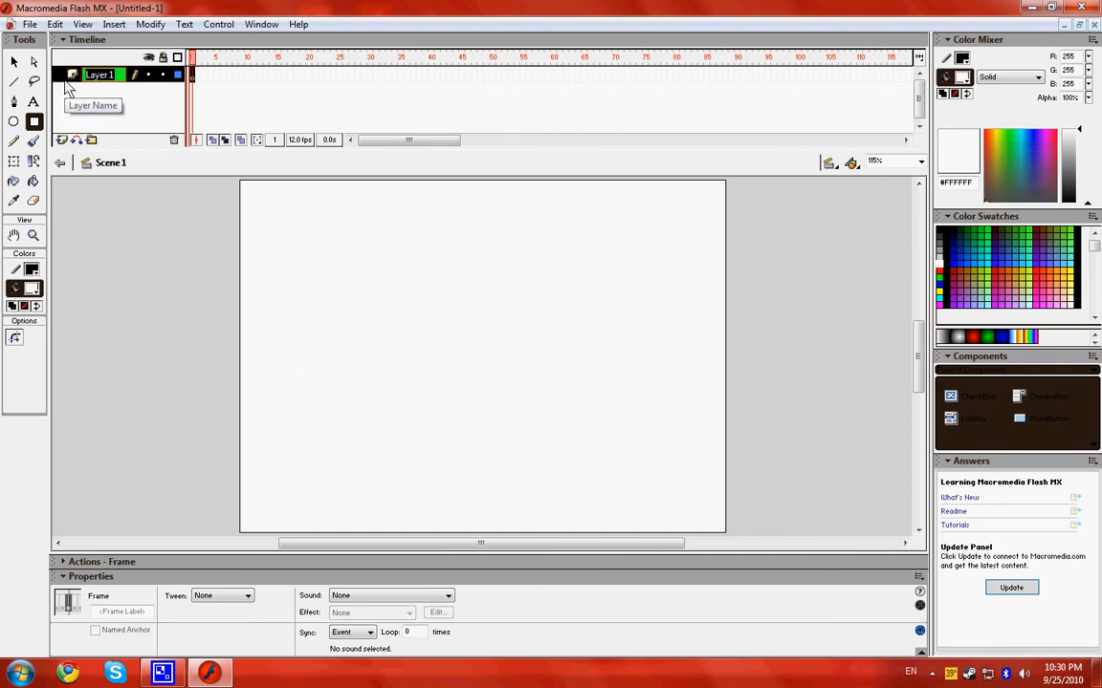
text(Stage)
key(Return)
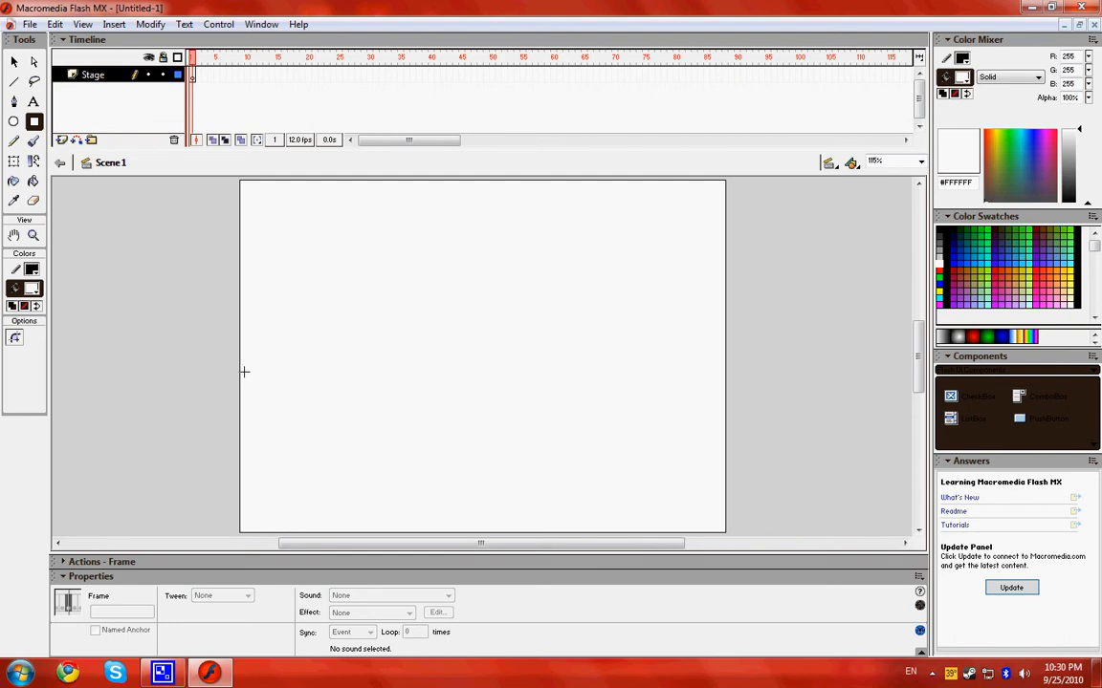
Step: Draw three adjoining rectangles stepping down along the stage's bottom edge and a tall one up its right edge
drag(243, 374, 356, 457)
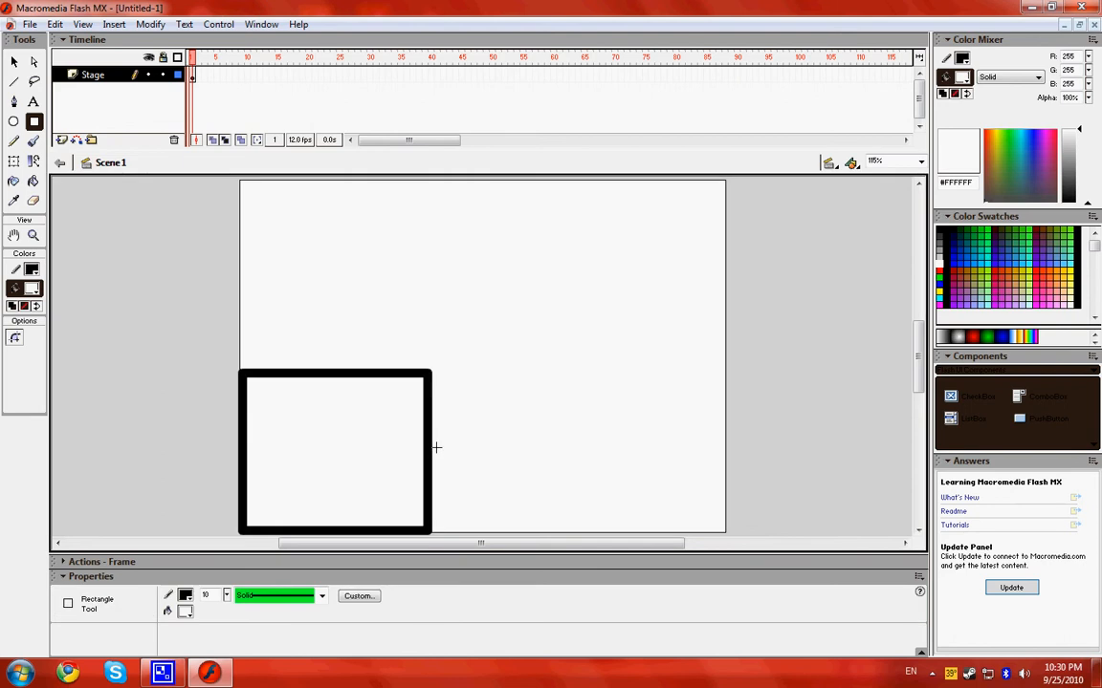
drag(431, 438, 559, 529)
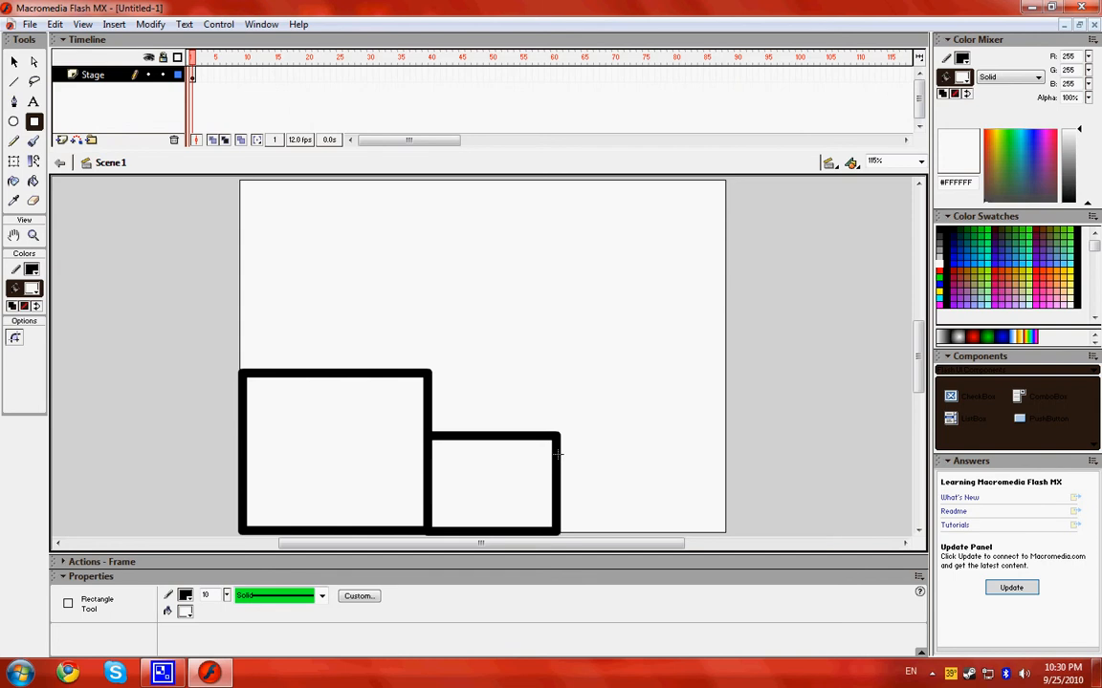
drag(558, 454, 727, 530)
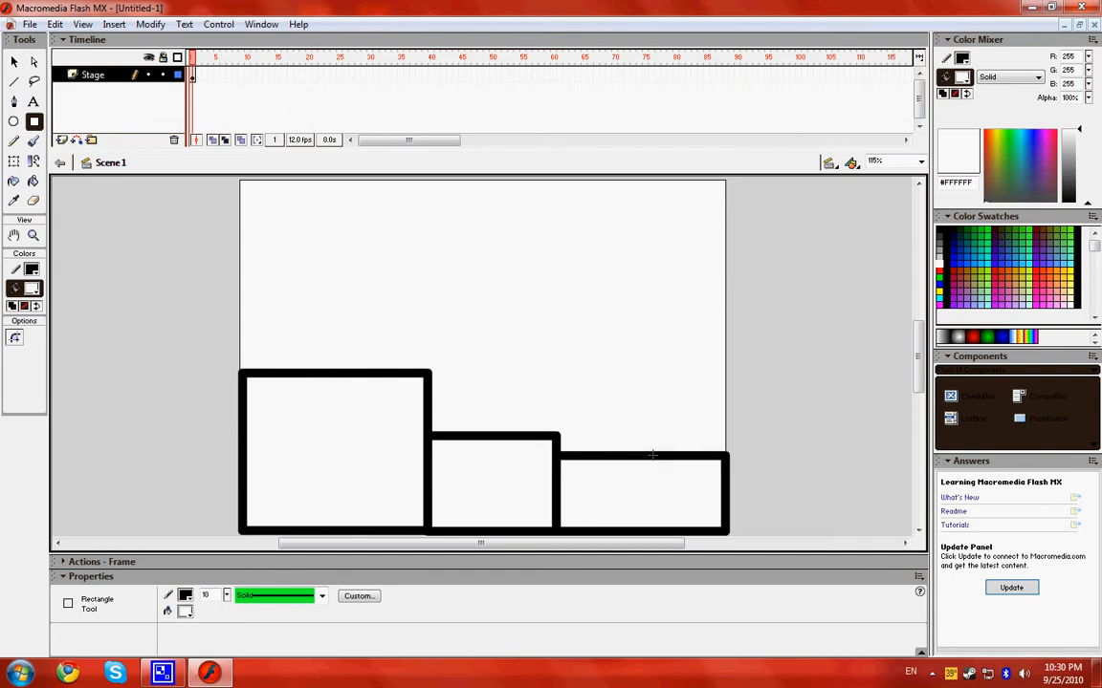
drag(652, 455, 726, 181)
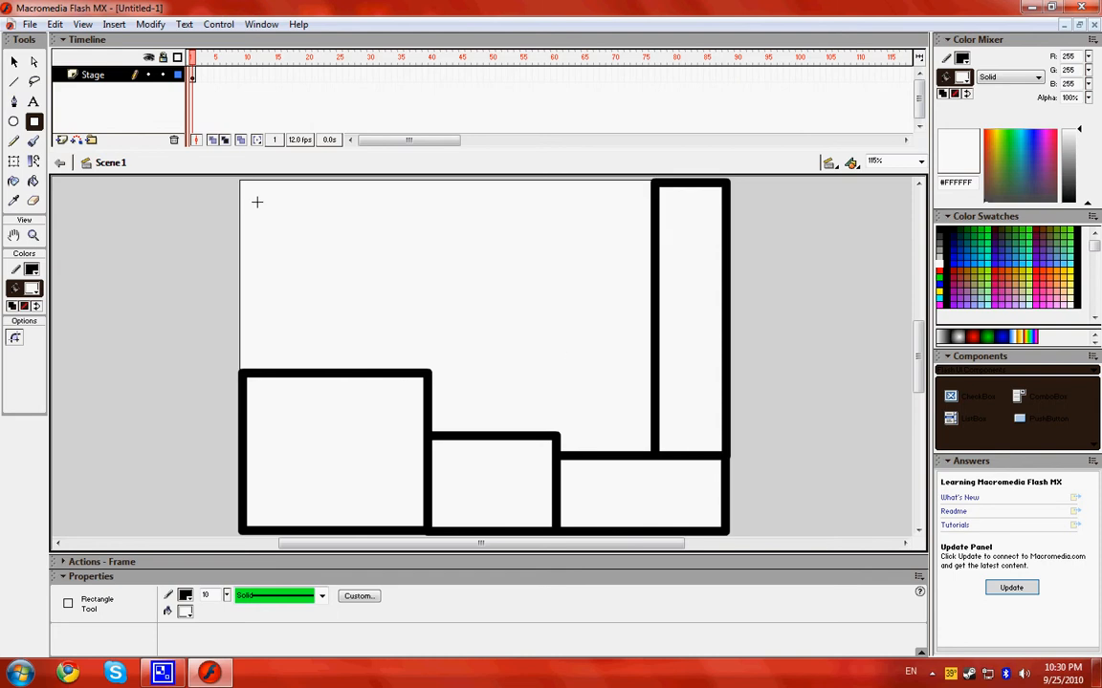
Step: Return to the Pencil tool and set its stroke height to 5
click(14, 120)
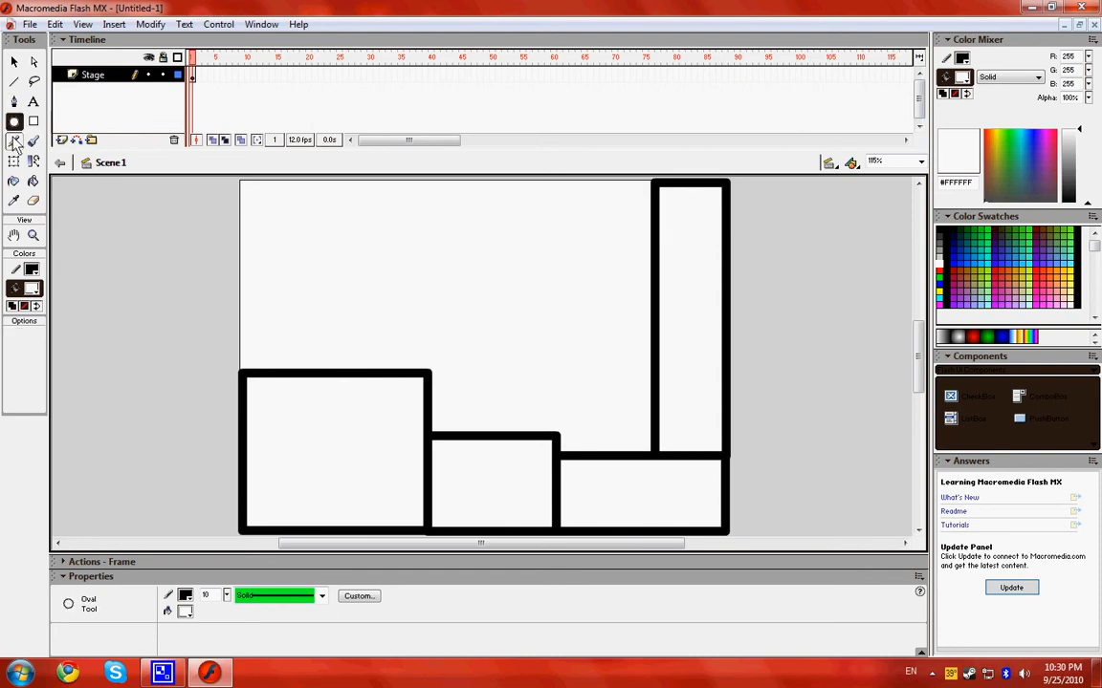
click(13, 140)
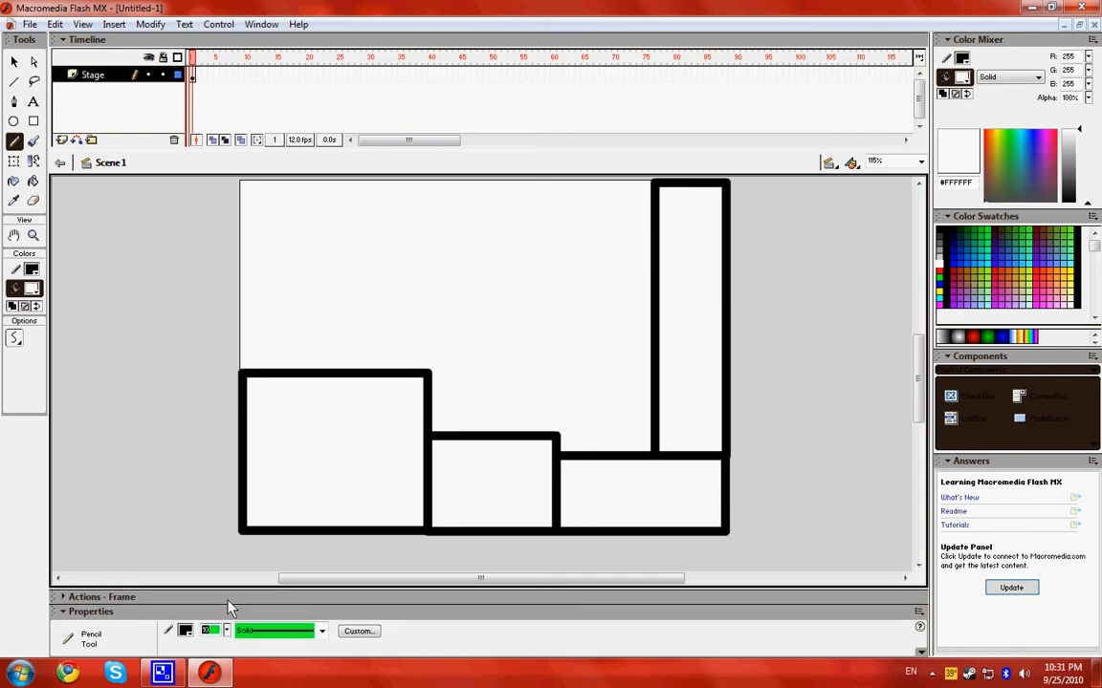
click(226, 610)
click(213, 650)
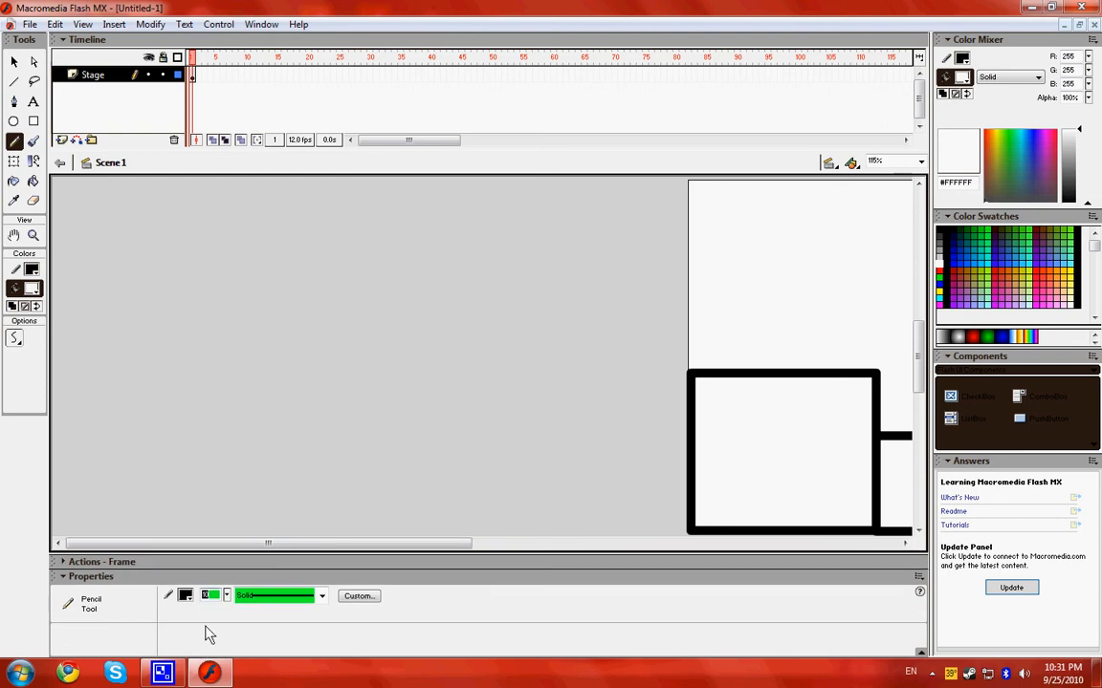
click(201, 596)
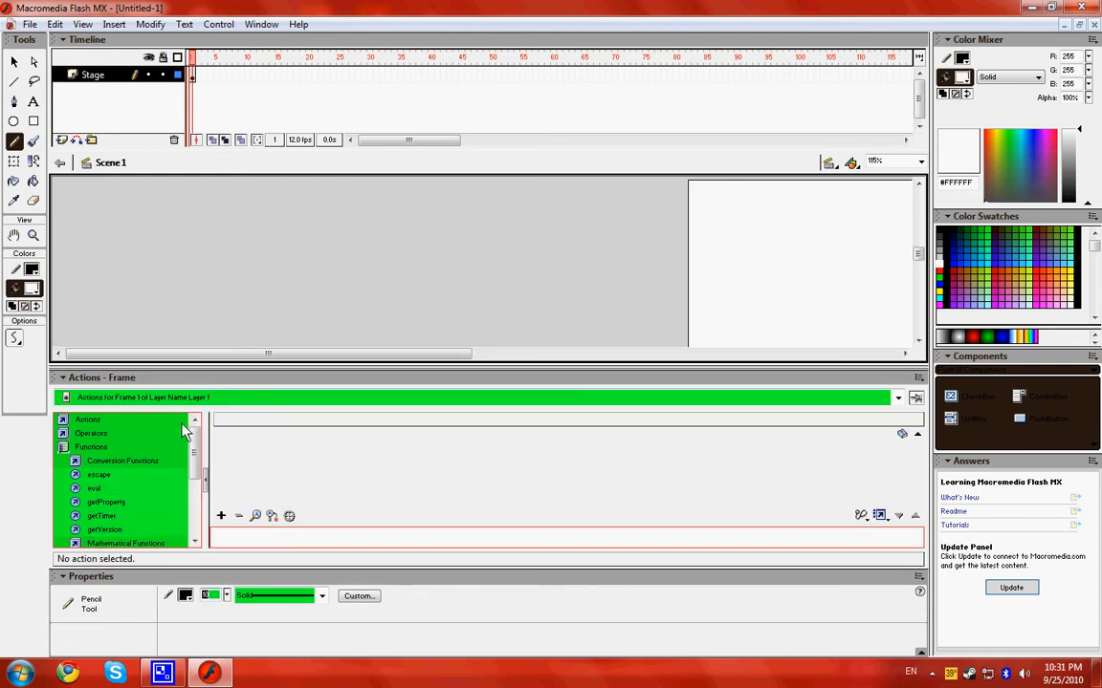
click(201, 380)
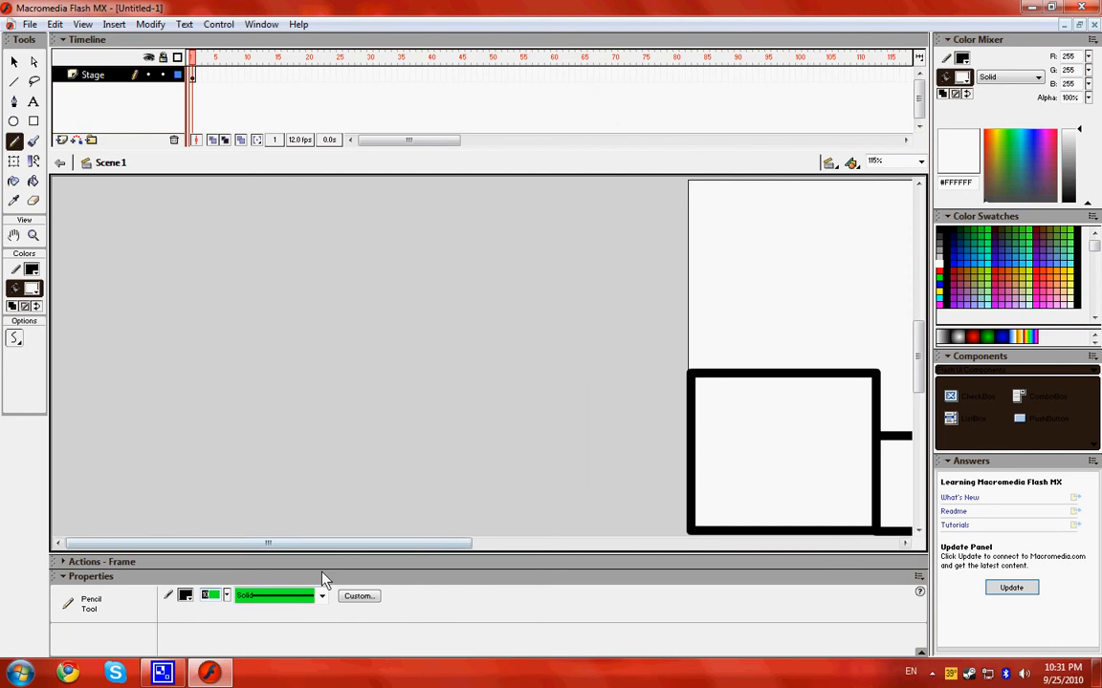
mouse_move(322, 548)
mouse_down()
mouse_move(504, 564)
mouse_move(491, 554)
mouse_move(535, 546)
mouse_up()
drag(221, 598, 208, 584)
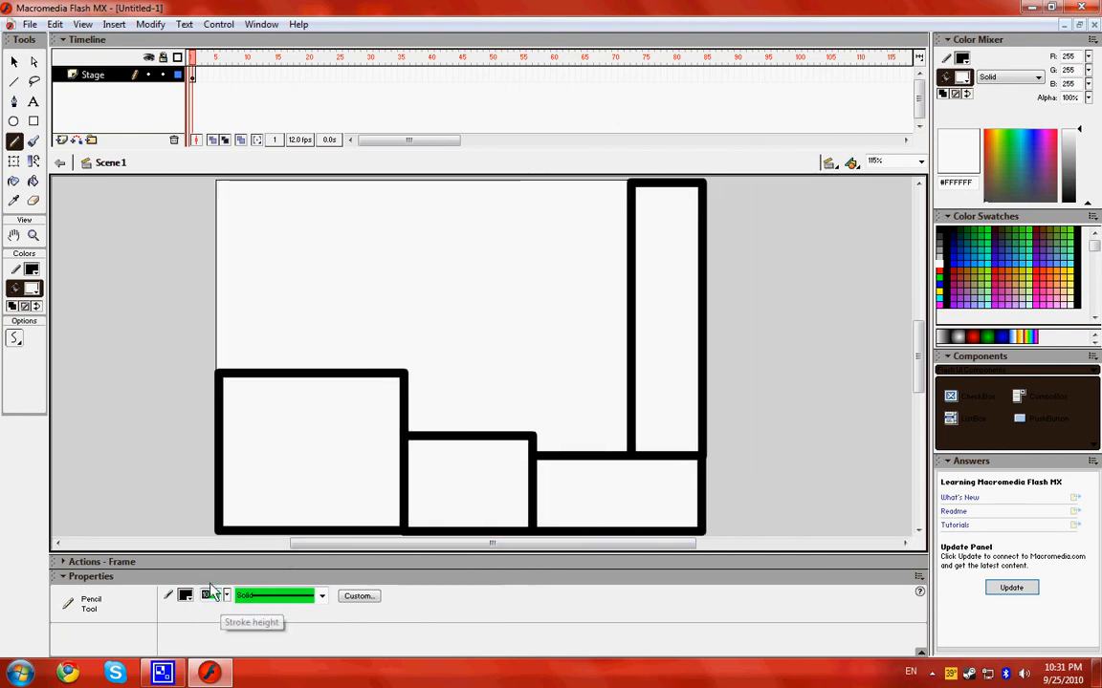
text(5)
key(Return)
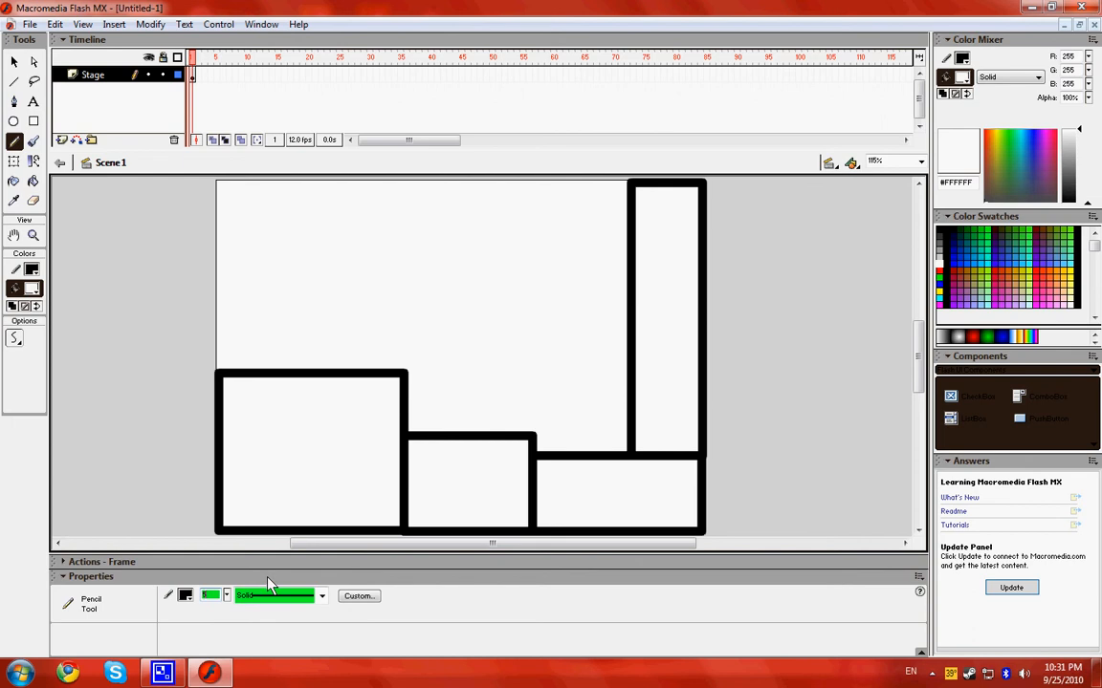
Step: Make a test pencil mark, undo it, and set the pencil mode to Smooth
click(252, 322)
key(ctrl+z)
click(14, 341)
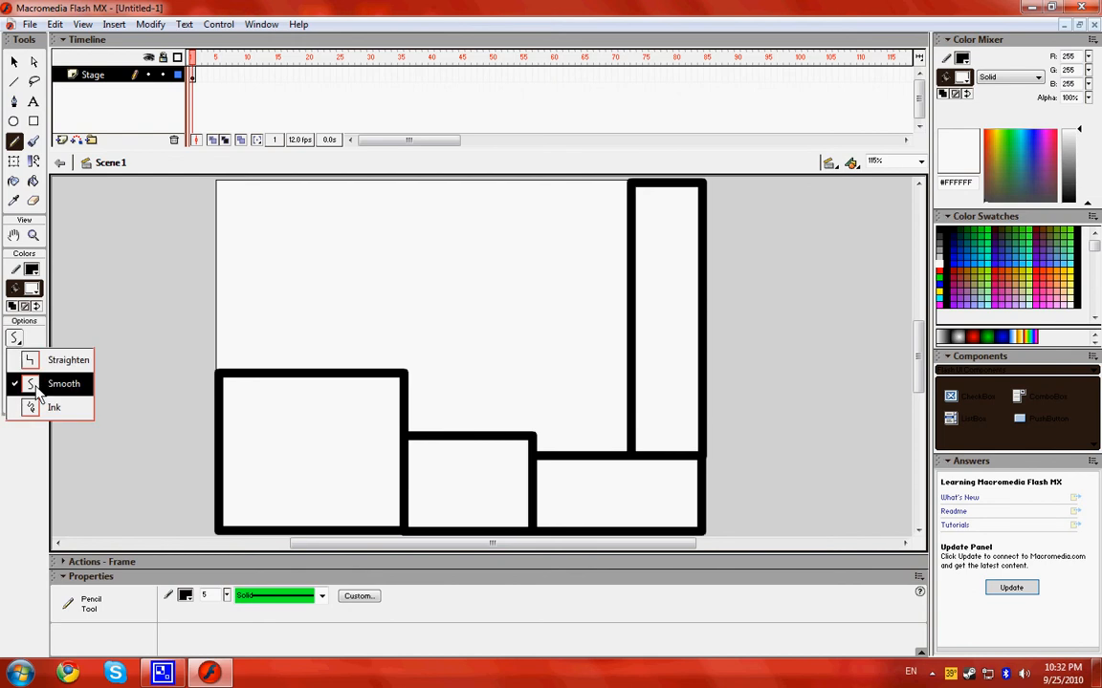
click(36, 386)
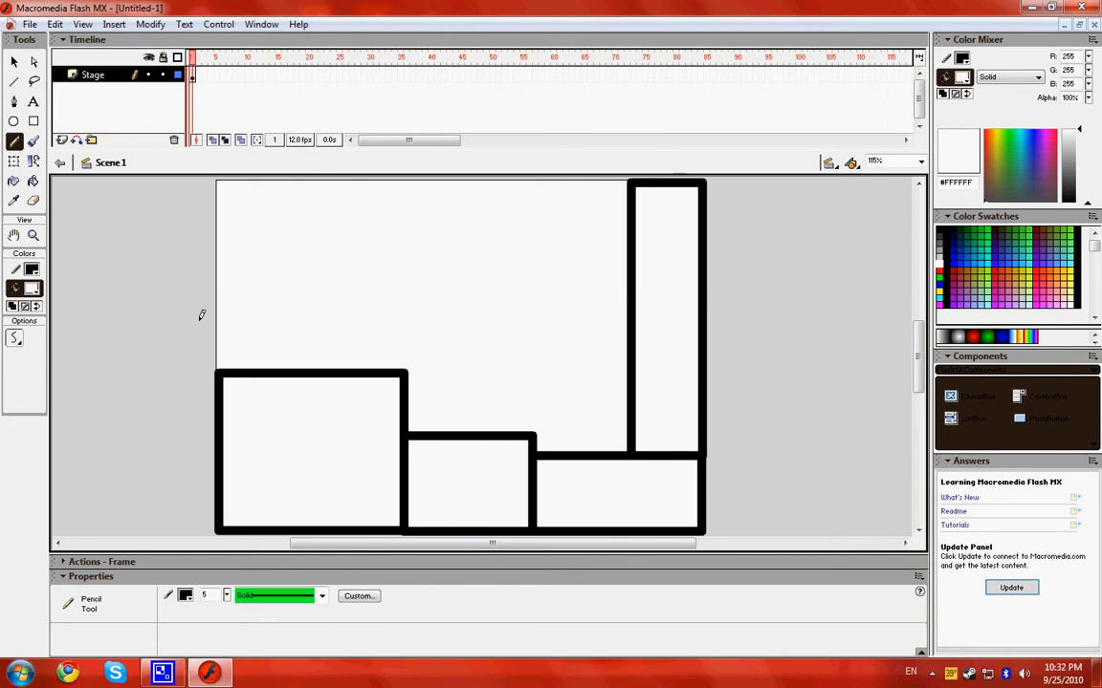
Step: Insert a new layer above Stage and rename it Person
right_click(102, 76)
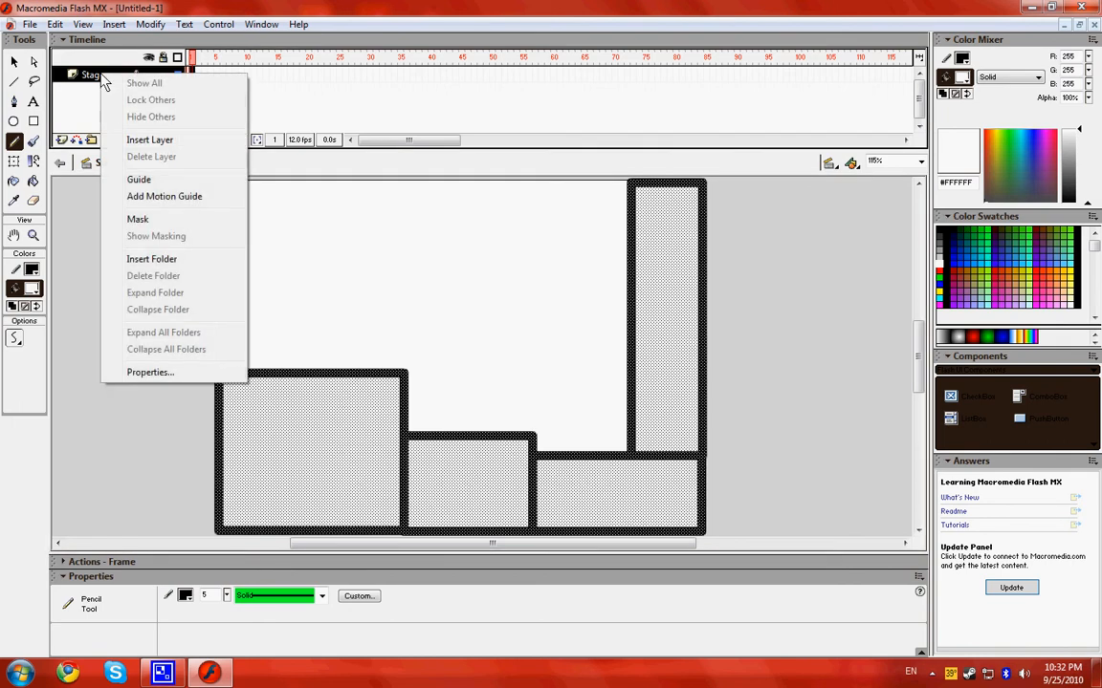
click(150, 145)
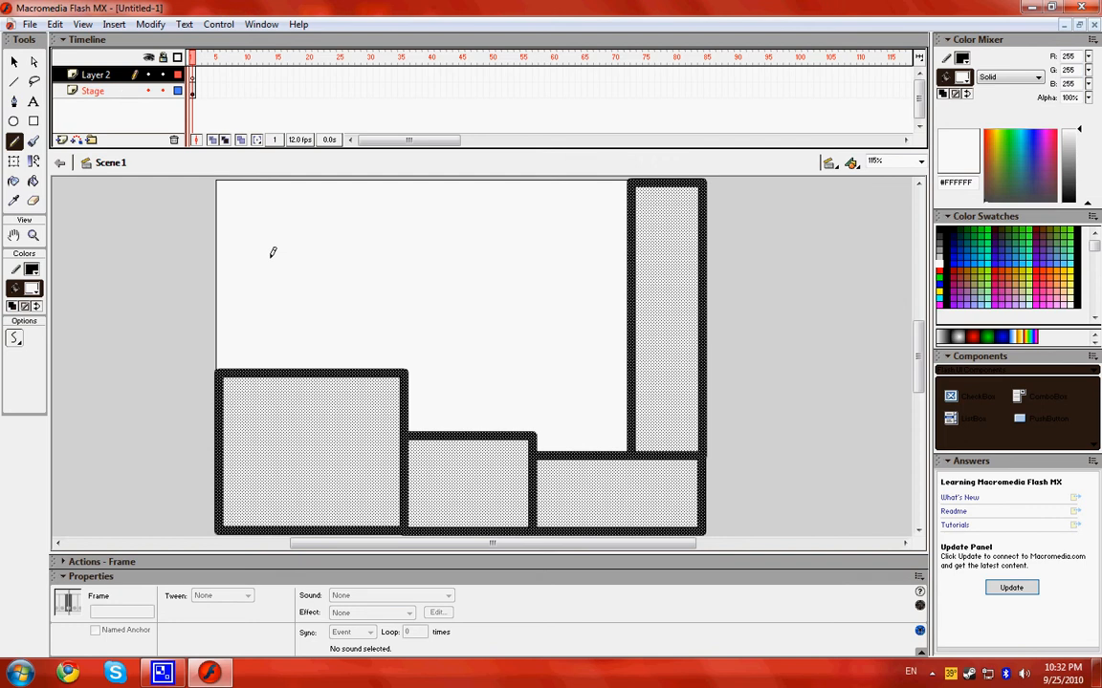
double_click(101, 77)
text(Per)
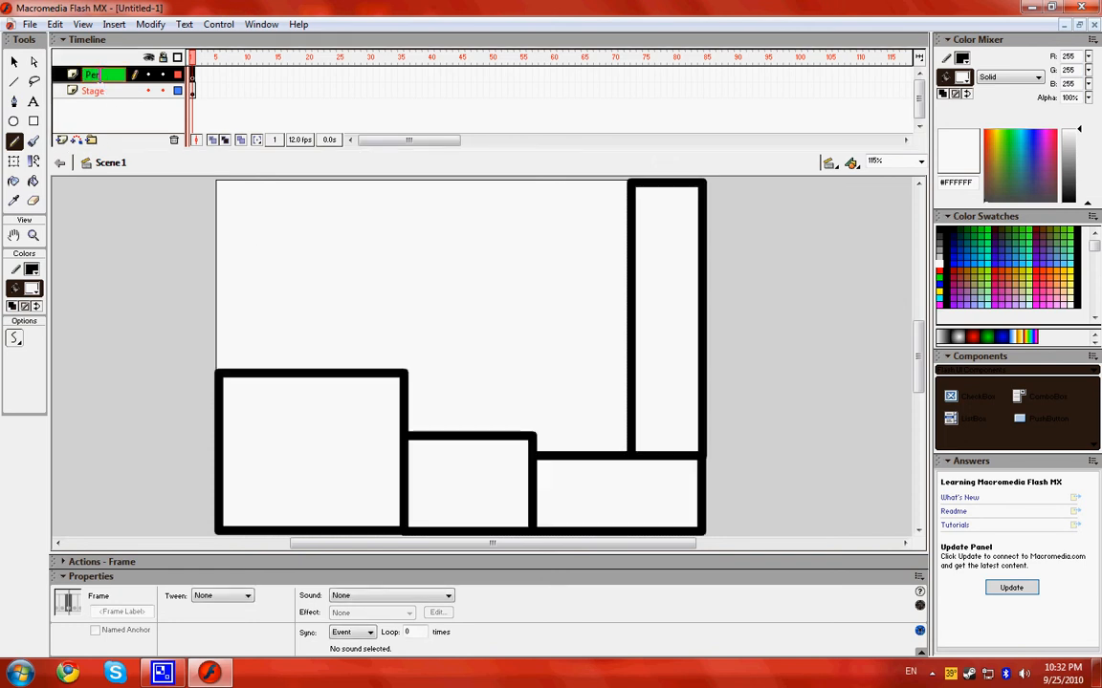
text(son)
key(Return)
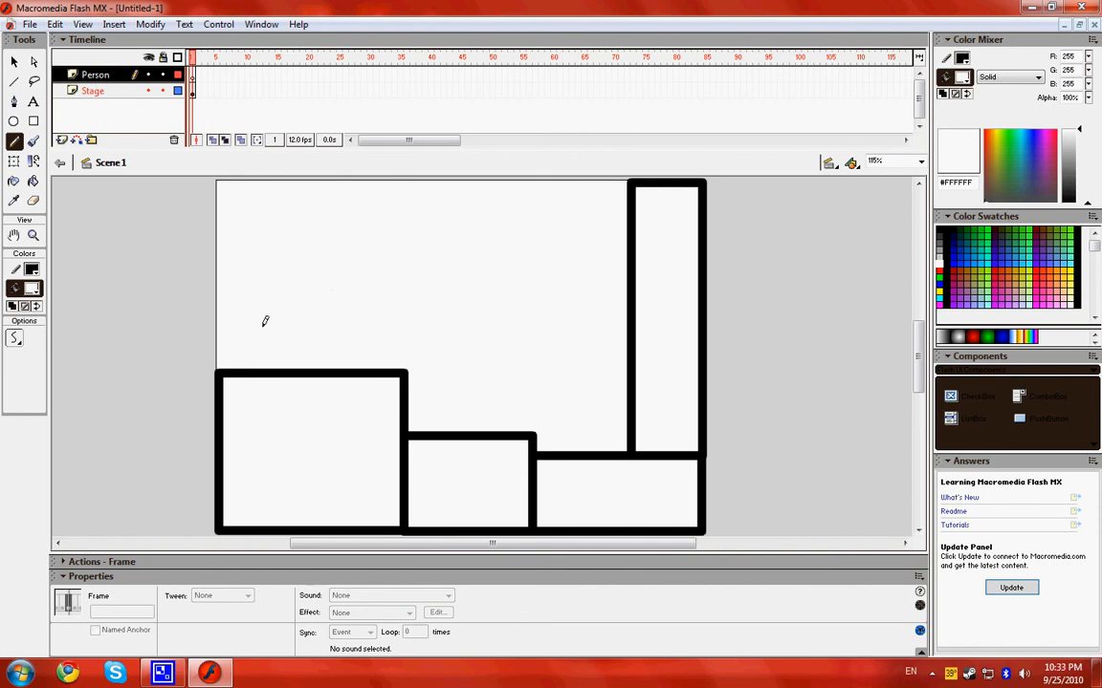
Step: Draw a small stick figure standing near the left end of the first block on the Person layer, and check both layers' contents
mouse_move(258, 317)
mouse_down()
mouse_move(239, 366)
mouse_move(246, 351)
mouse_move(253, 368)
mouse_move(264, 339)
mouse_up()
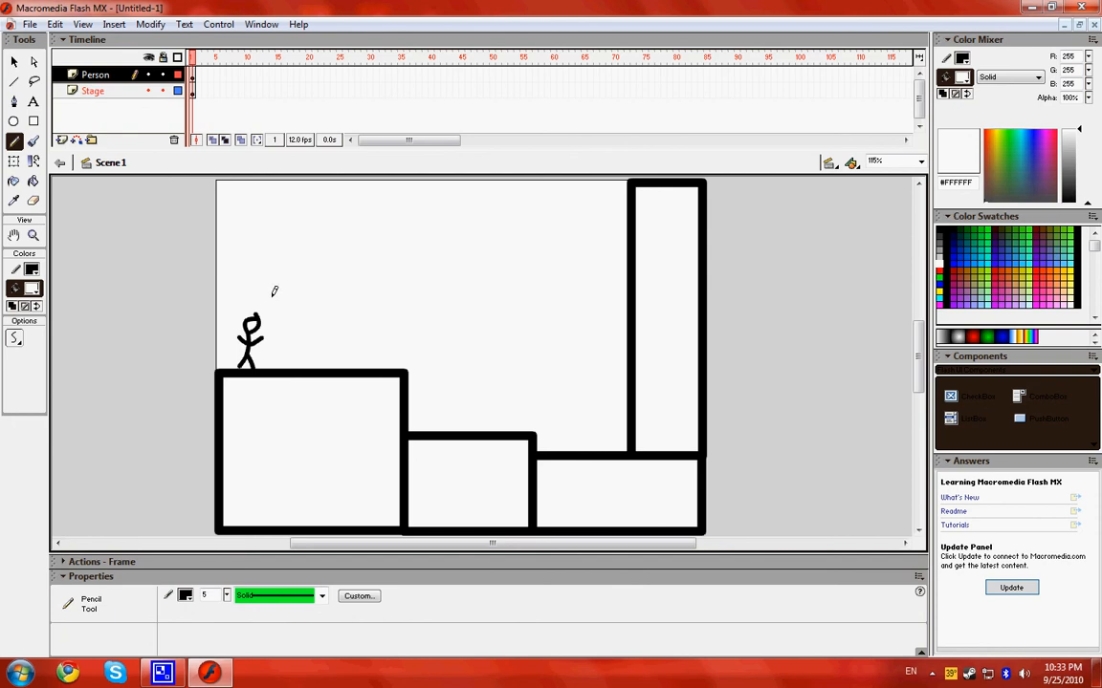
click(89, 92)
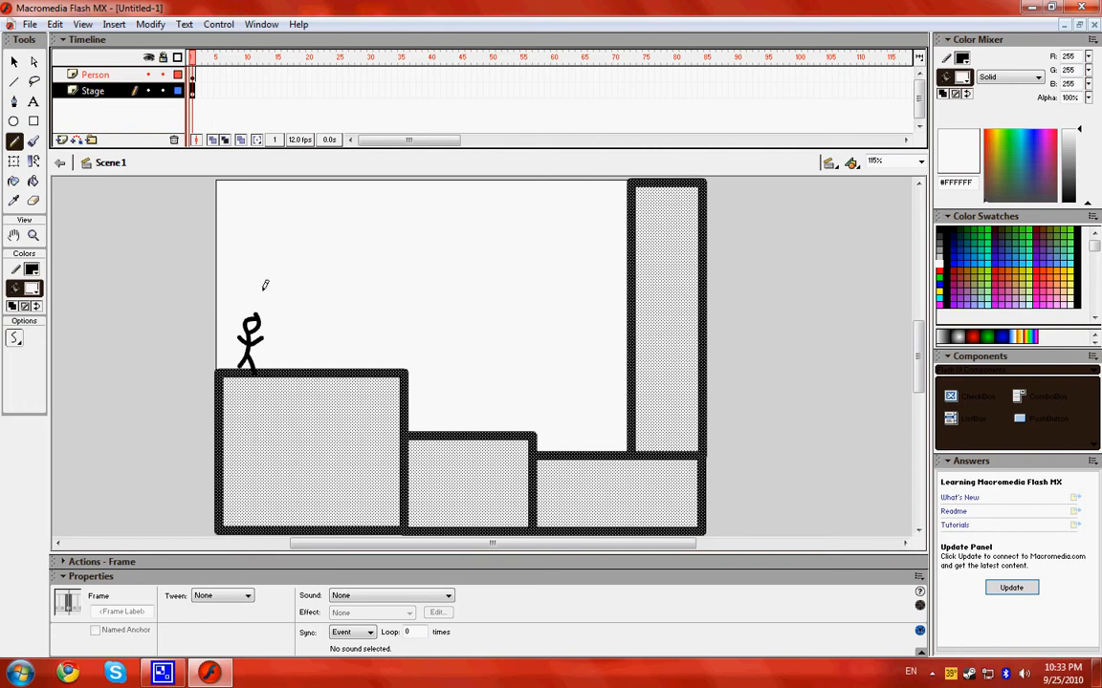
click(114, 80)
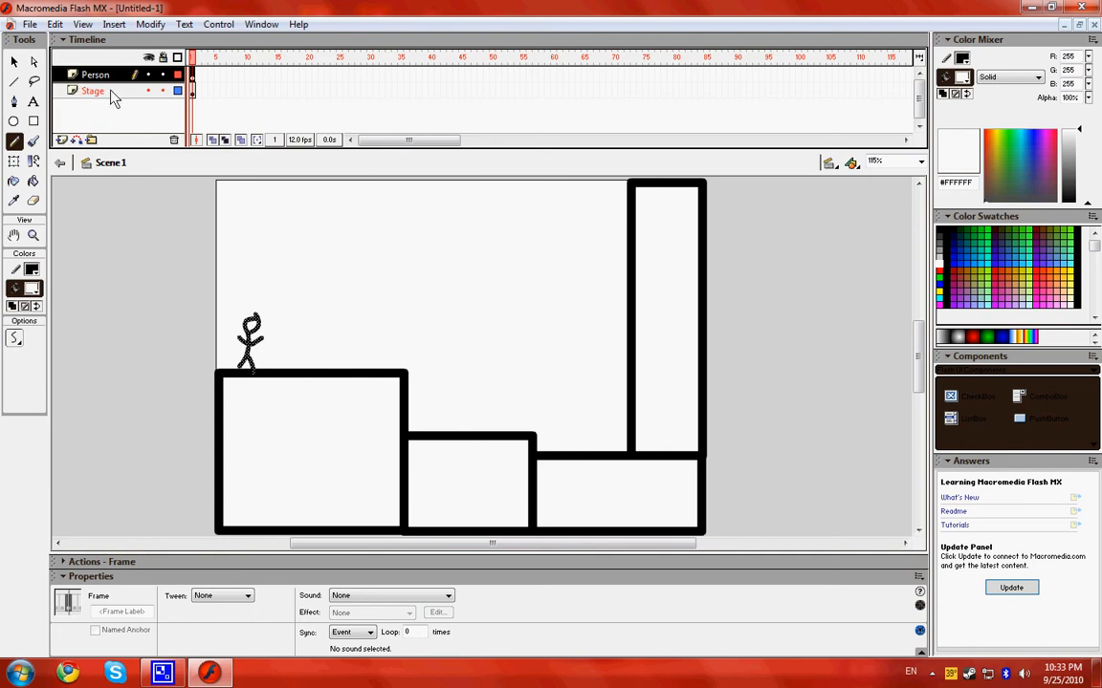
click(284, 303)
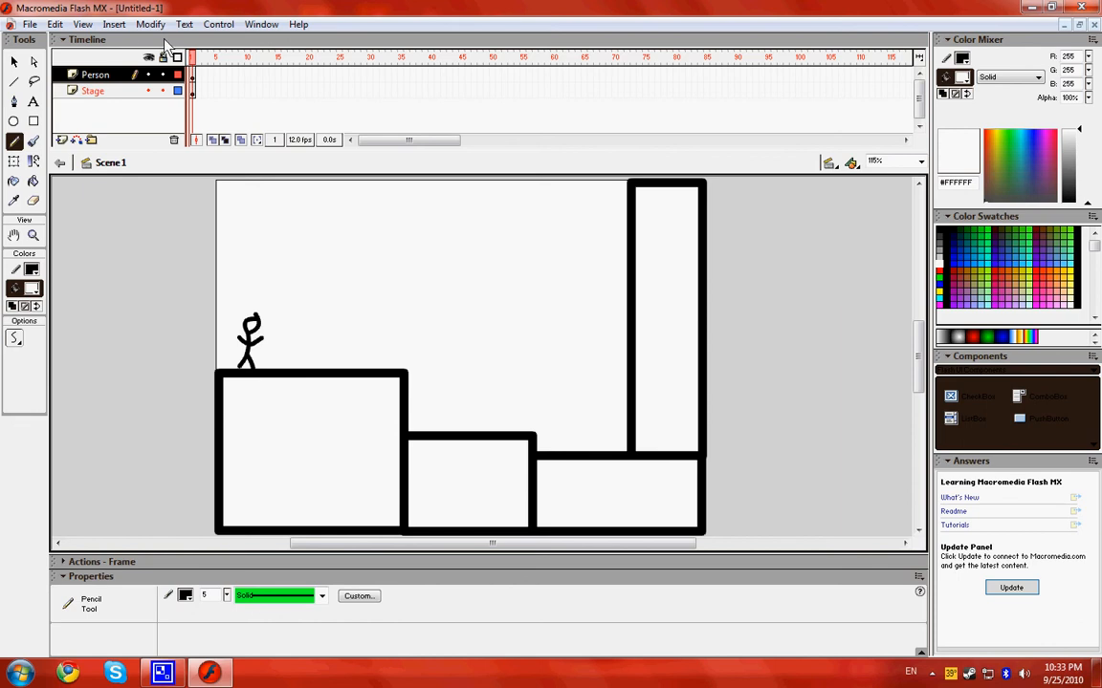
Step: Insert a blank keyframe at frame 2 of the Person layer and turn on Onion Skin
key(F7)
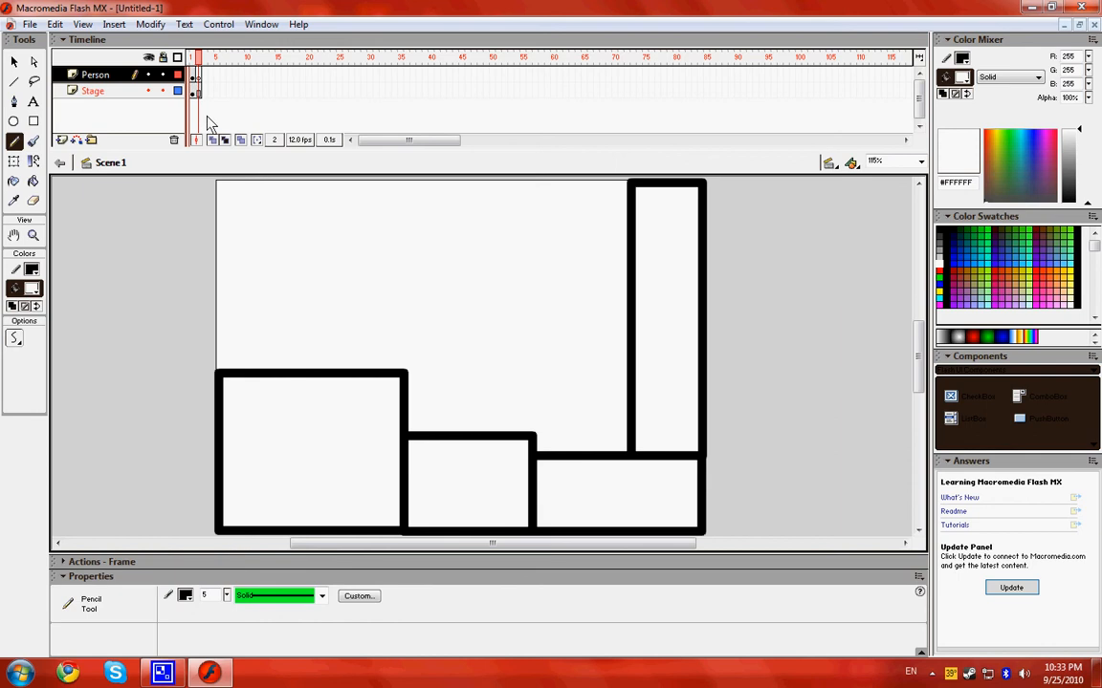
click(193, 77)
click(199, 77)
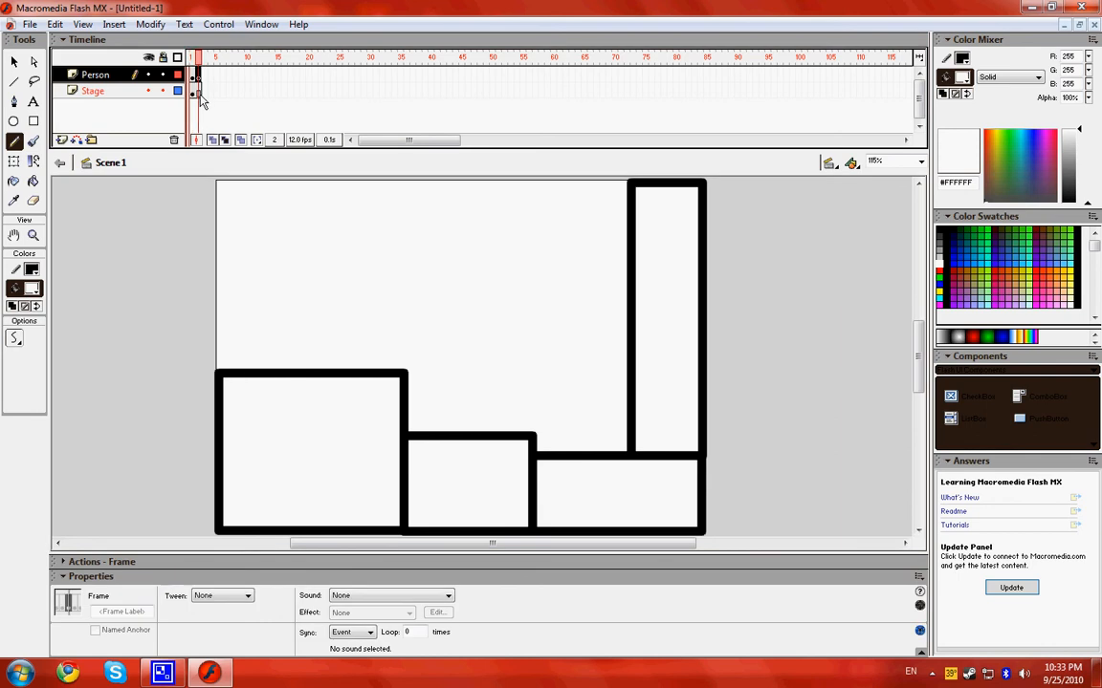
click(212, 140)
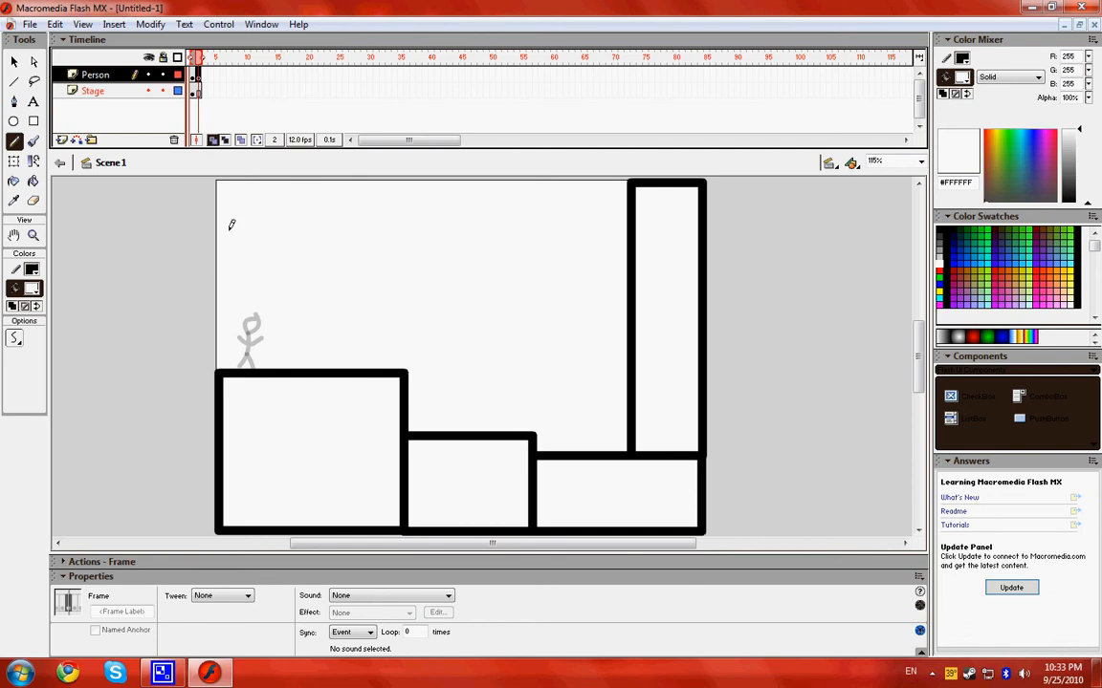
Step: Draw walking poses of the stick figure in frames 2 to 5, each on its own blank keyframe and further right along the first block
click(279, 315)
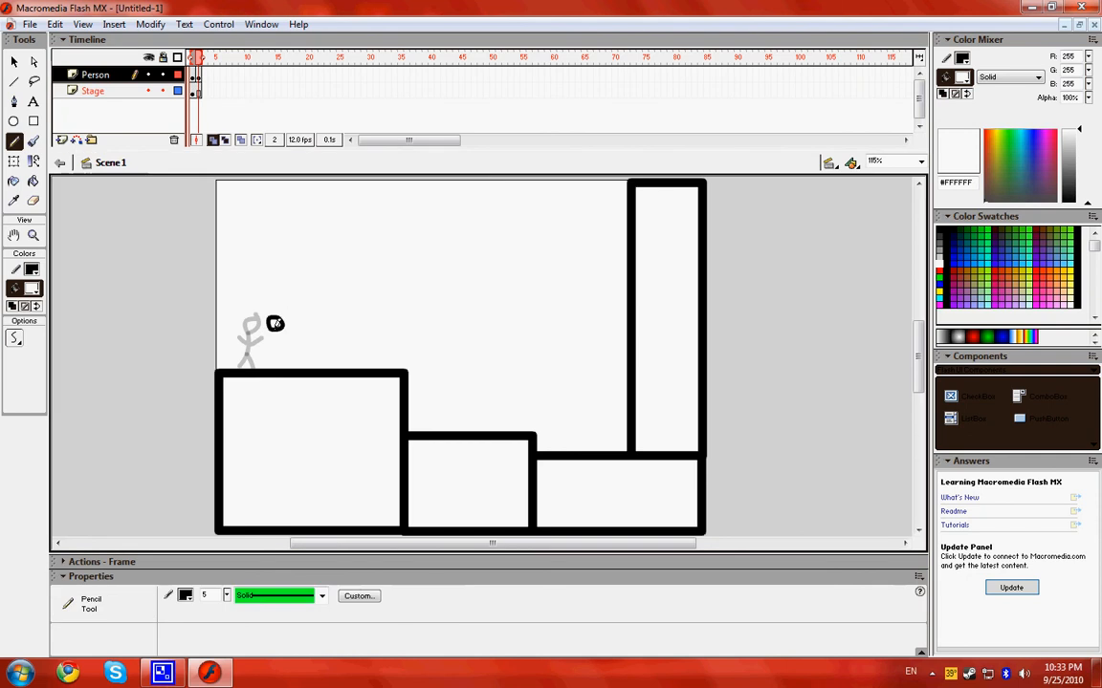
mouse_move(275, 324)
mouse_down()
mouse_move(258, 363)
mouse_move(251, 354)
mouse_move(277, 339)
mouse_up()
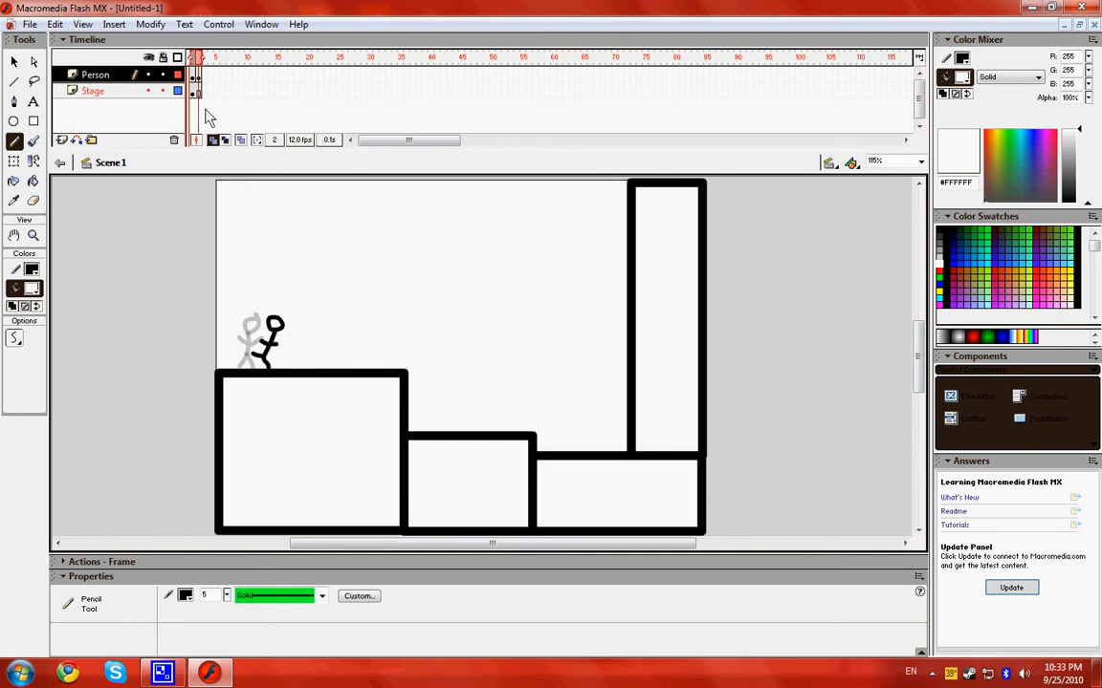
key(F6)
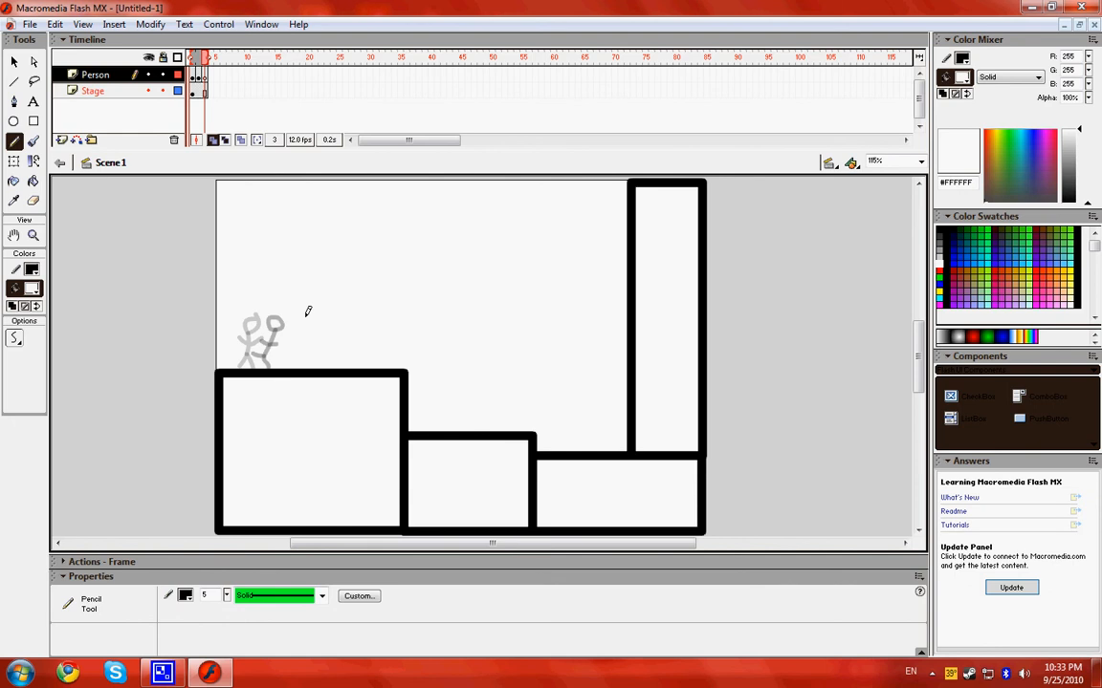
drag(306, 314, 299, 321)
mouse_move(297, 330)
mouse_down()
mouse_move(292, 362)
mouse_move(304, 336)
mouse_up()
key(F7)
mouse_move(333, 312)
mouse_down()
mouse_move(323, 354)
mouse_move(334, 362)
mouse_move(315, 366)
mouse_move(313, 337)
mouse_move(361, 331)
mouse_move(367, 364)
mouse_move(344, 344)
mouse_move(371, 346)
mouse_up()
key(F7)
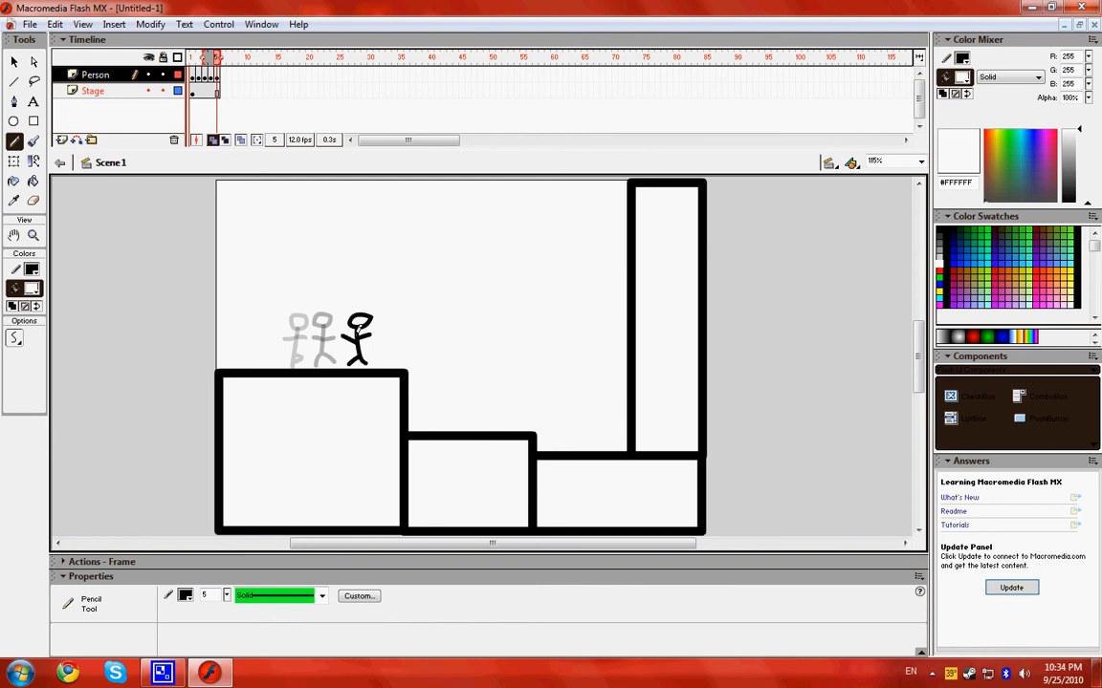
Step: Go through frames 1 to 5 of the Person layer to review the walking poses
click(196, 81)
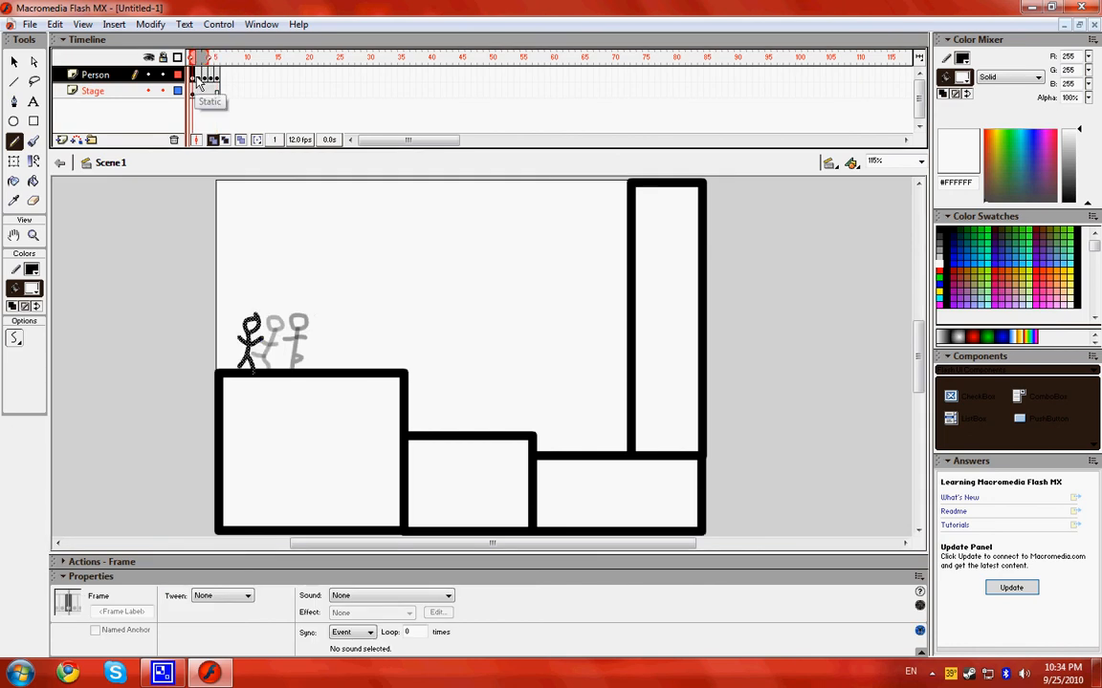
click(200, 79)
click(205, 80)
click(212, 80)
click(217, 80)
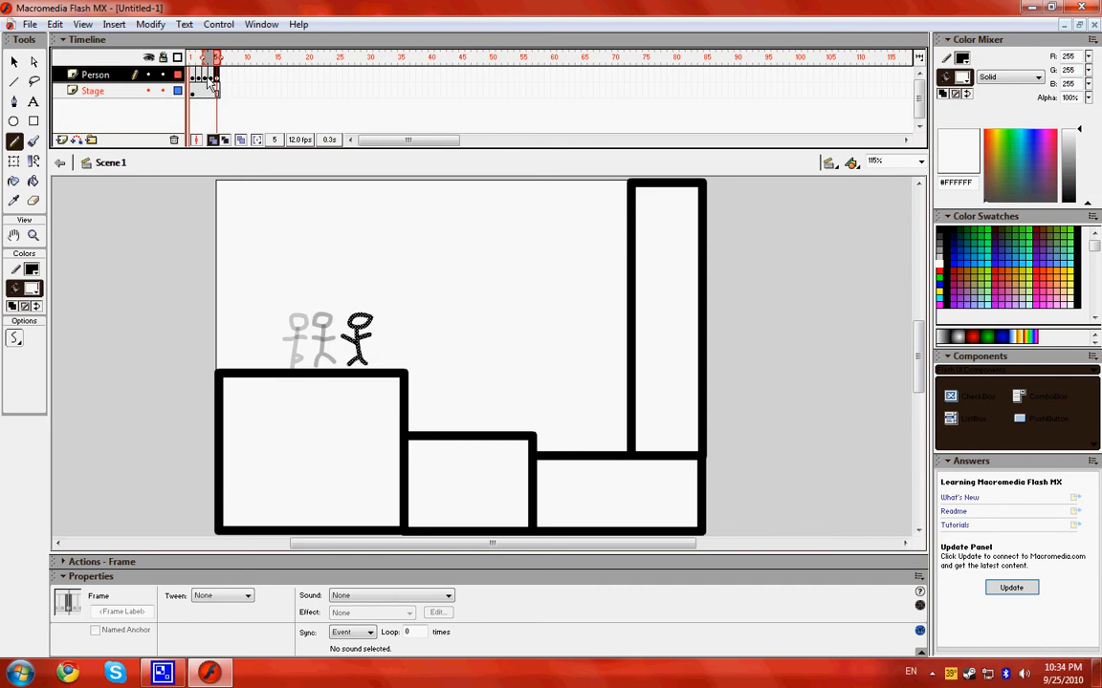
click(193, 79)
click(205, 80)
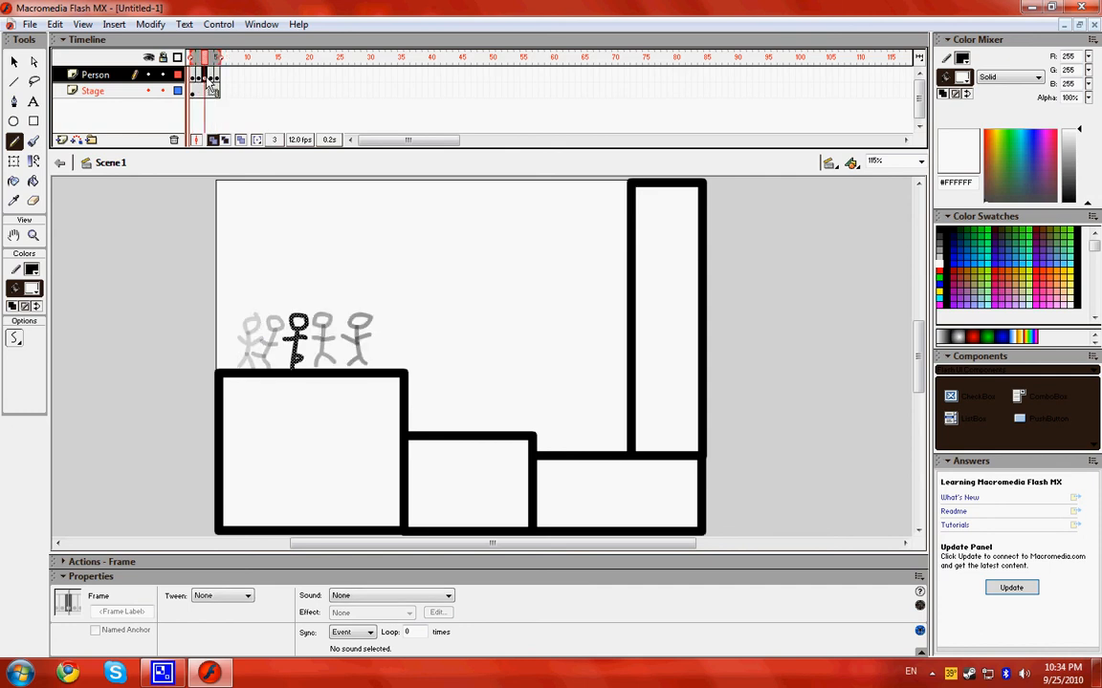
click(217, 81)
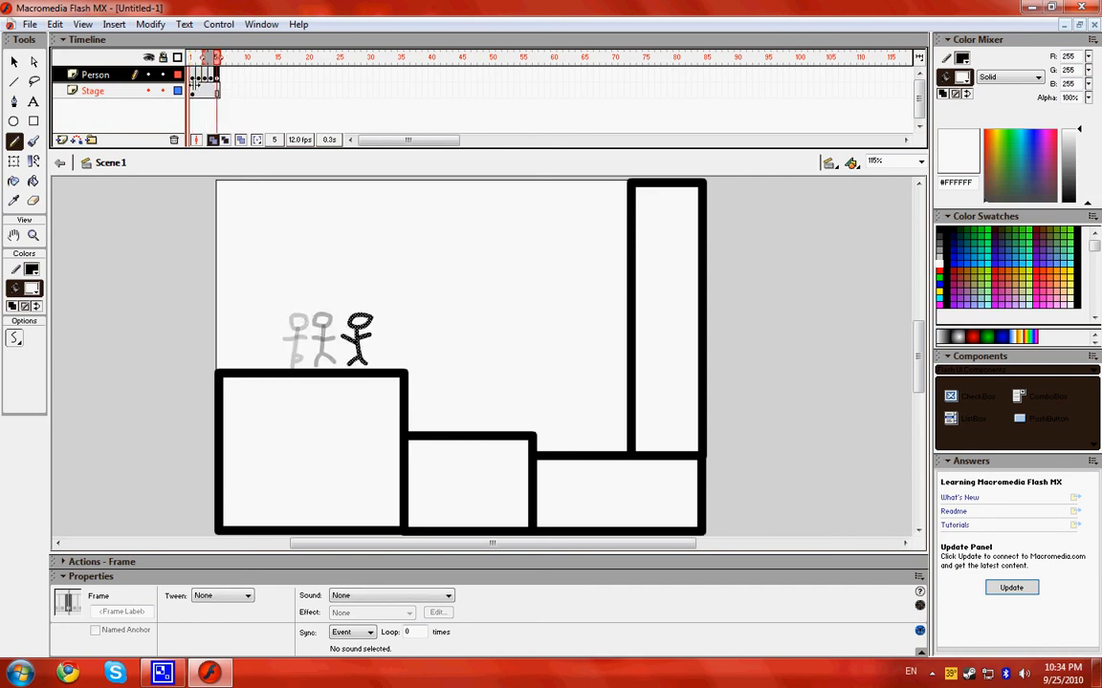
Step: Return to frame 1 and play back the stick figure's walk
click(194, 91)
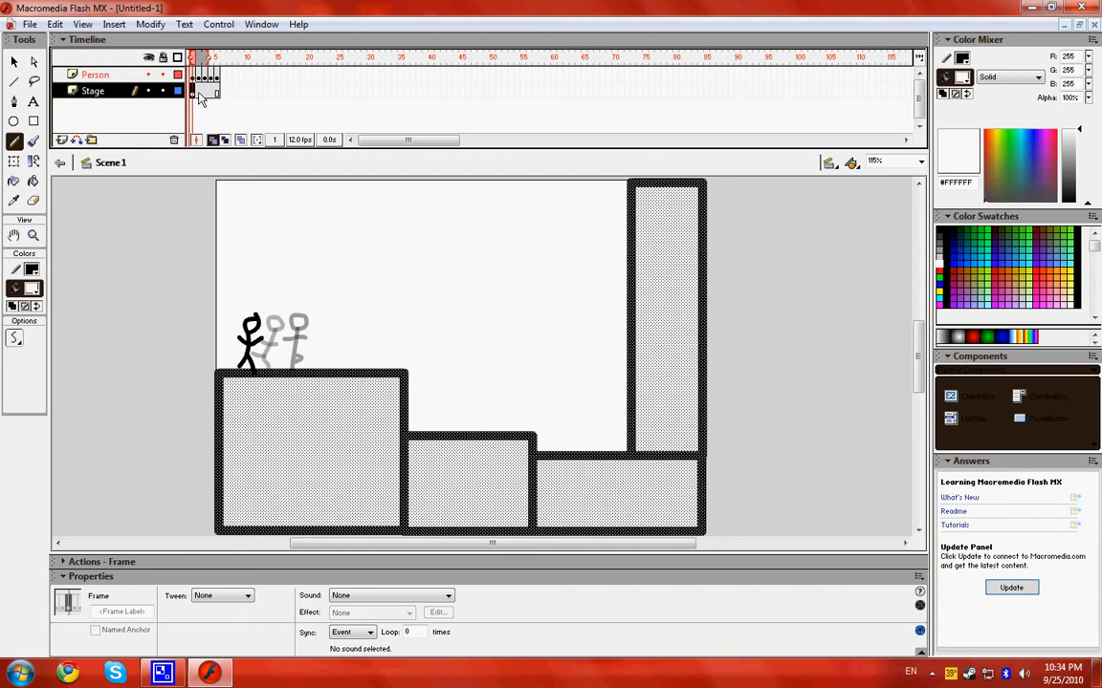
key(Return)
click(99, 79)
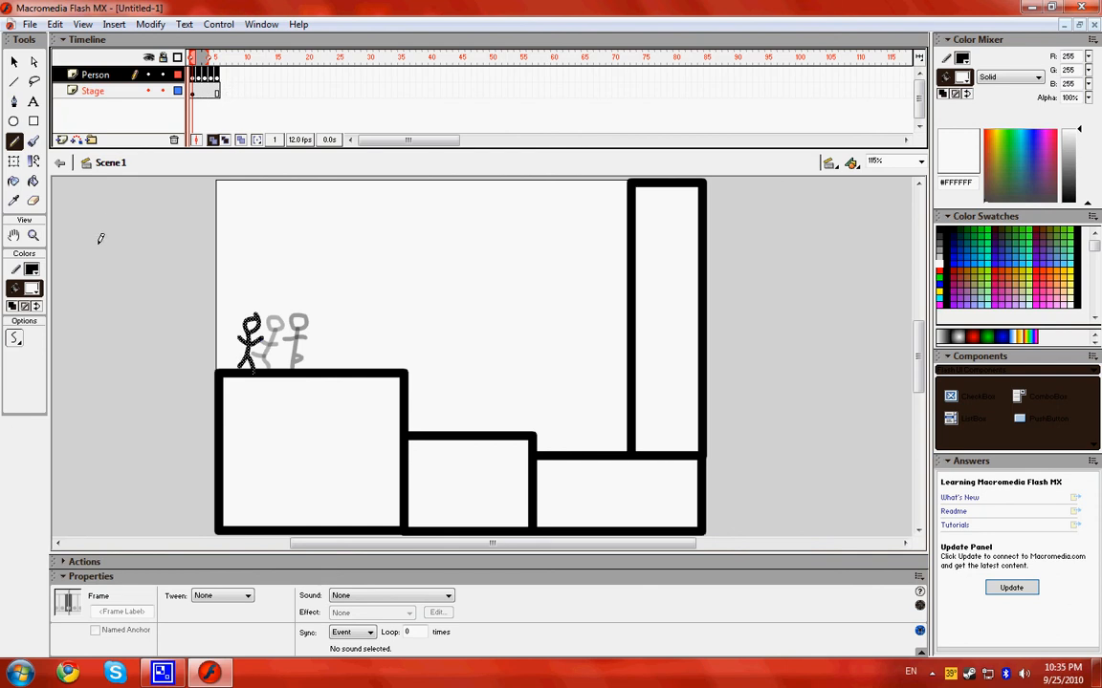
key(Return)
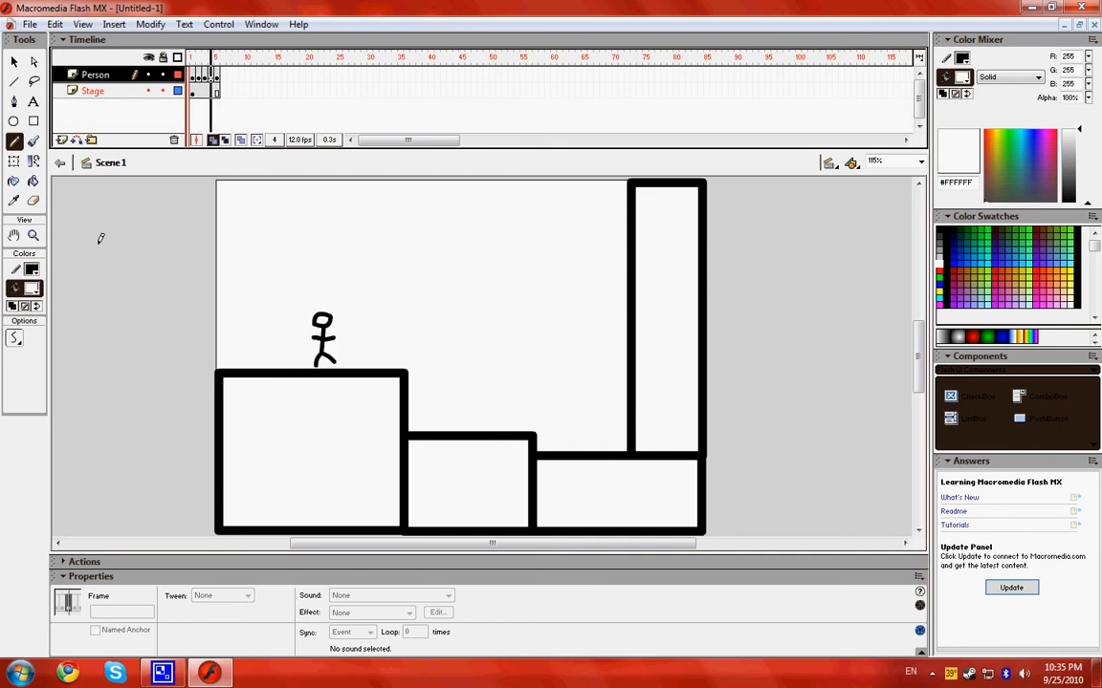
key(Return)
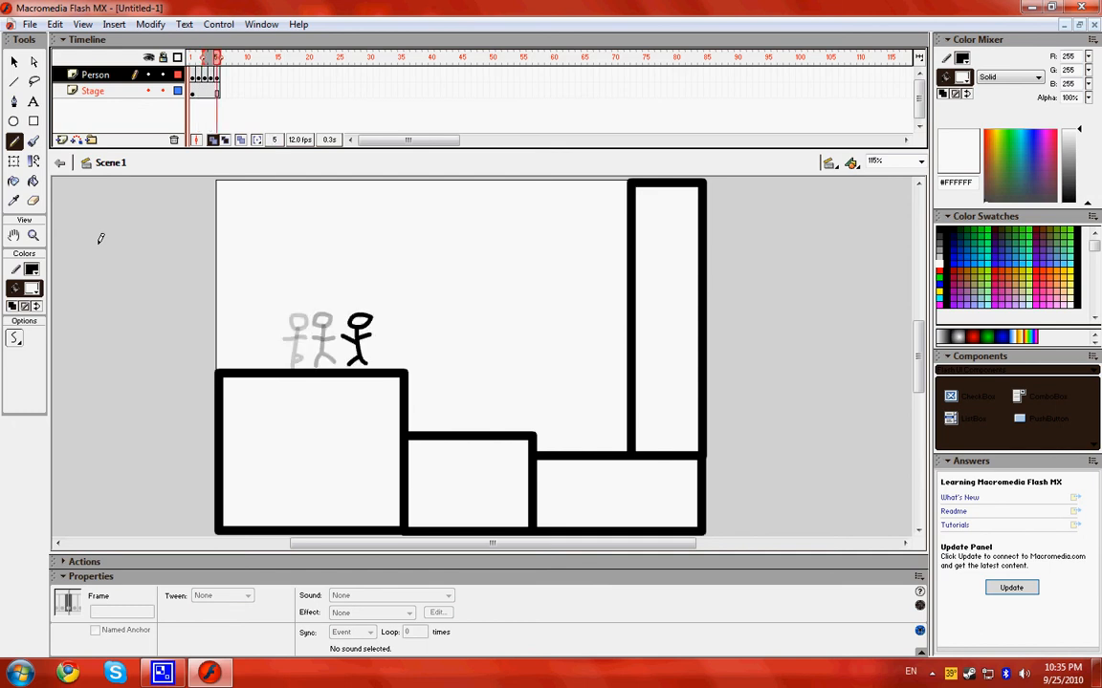
Step: Extend the figure's feet down to the block in frame 5, and draw a take-off pose at the block's edge in a blank frame 6
click(352, 362)
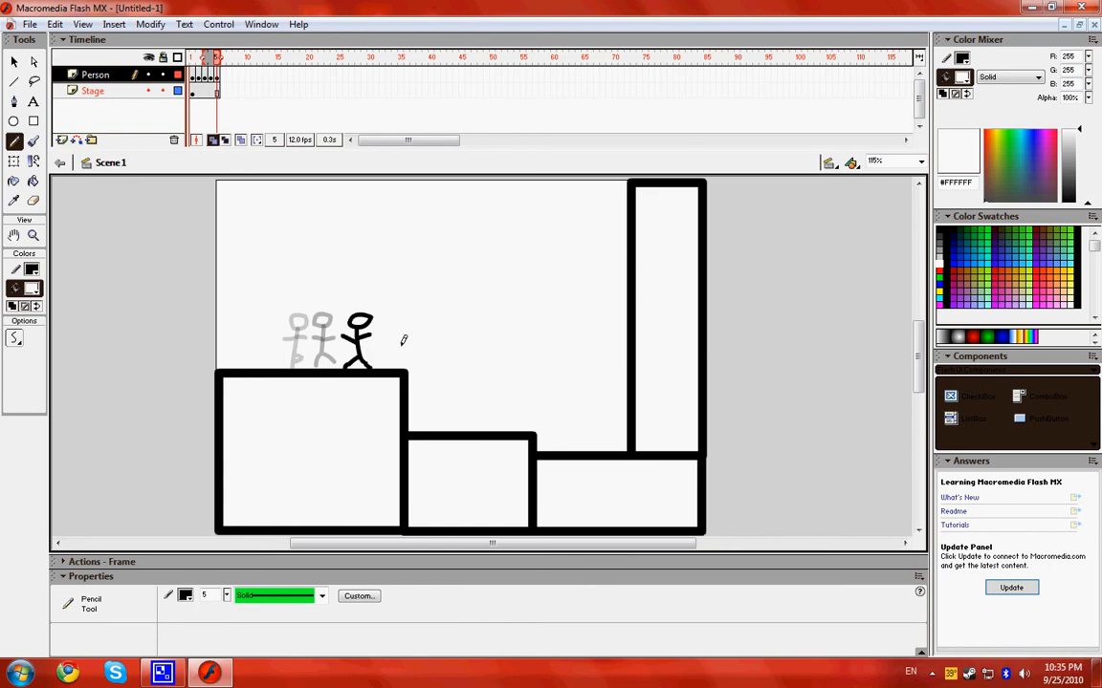
key(F7)
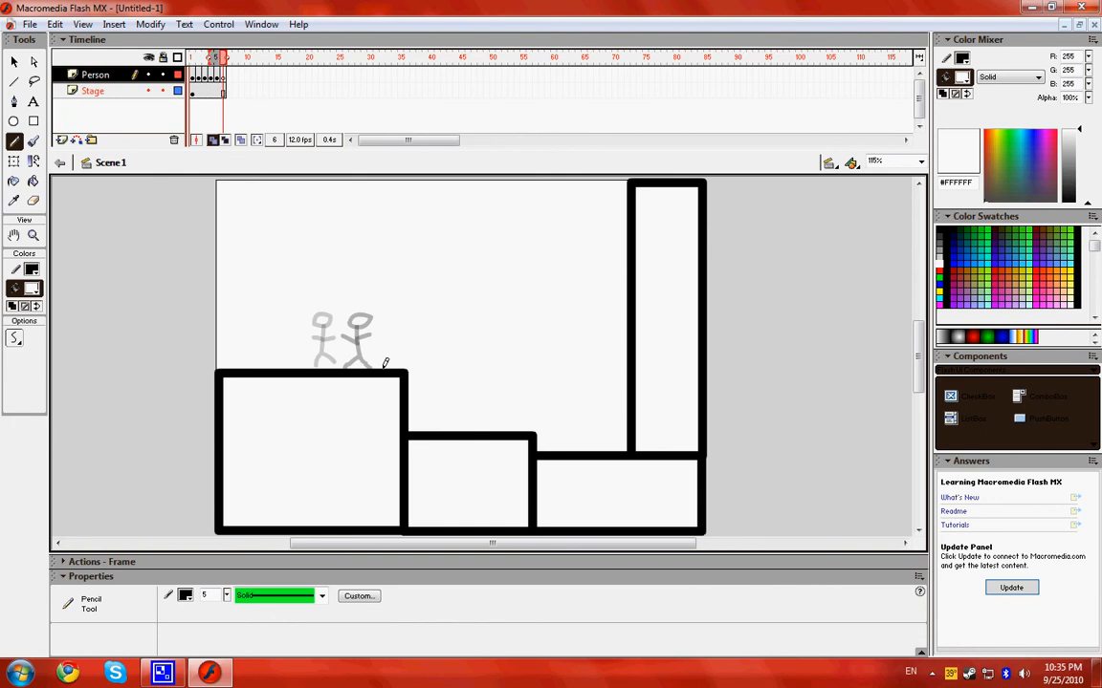
mouse_move(384, 366)
mouse_down()
mouse_move(395, 346)
mouse_move(407, 361)
mouse_move(400, 329)
mouse_up()
mouse_move(390, 330)
mouse_down()
mouse_move(412, 332)
mouse_move(405, 312)
mouse_up()
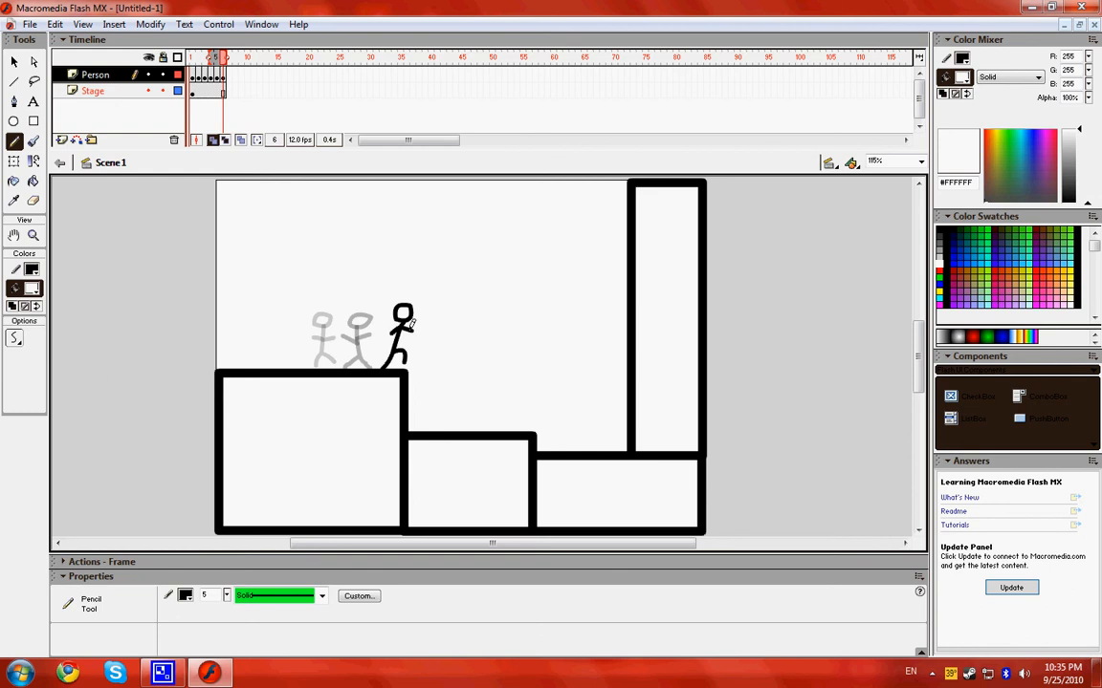
Step: Add blank keyframes at frames 7 and 8 and draw the figure leaping in mid-air above the second block
key(F7)
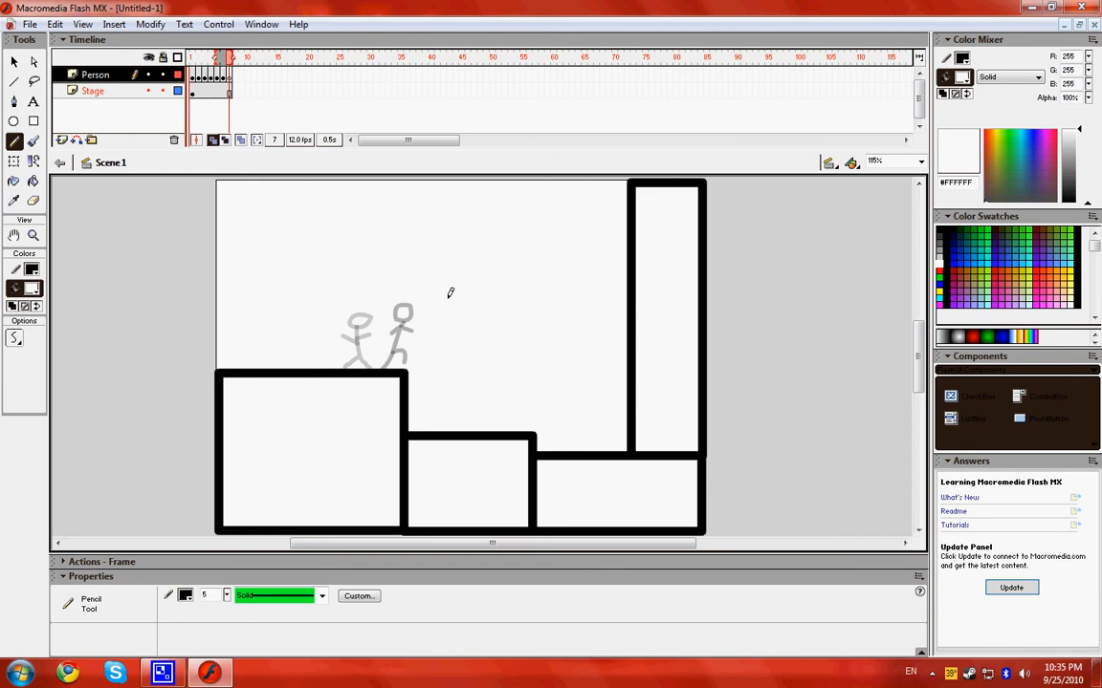
mouse_move(453, 295)
mouse_down()
mouse_move(431, 295)
mouse_move(414, 345)
mouse_move(425, 340)
mouse_move(420, 315)
mouse_move(439, 320)
mouse_up()
key(F7)
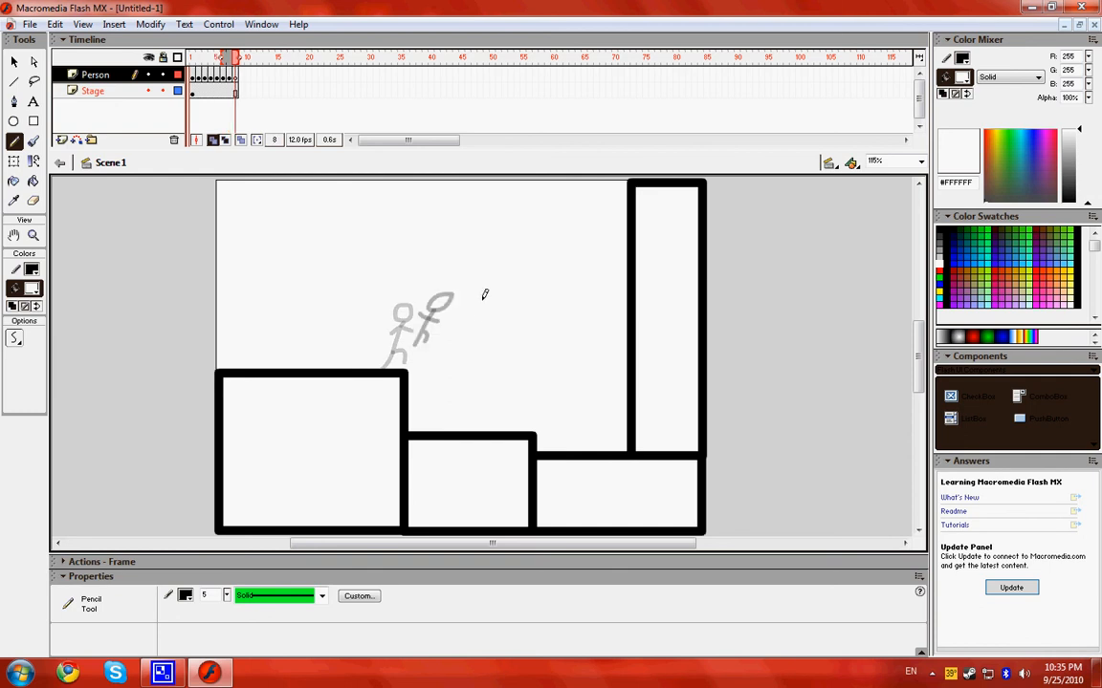
drag(484, 297, 478, 356)
Step: Draw the figure falling and landing on the third block in blank keyframes at frames 9 to 11, and play the animation
key(F7)
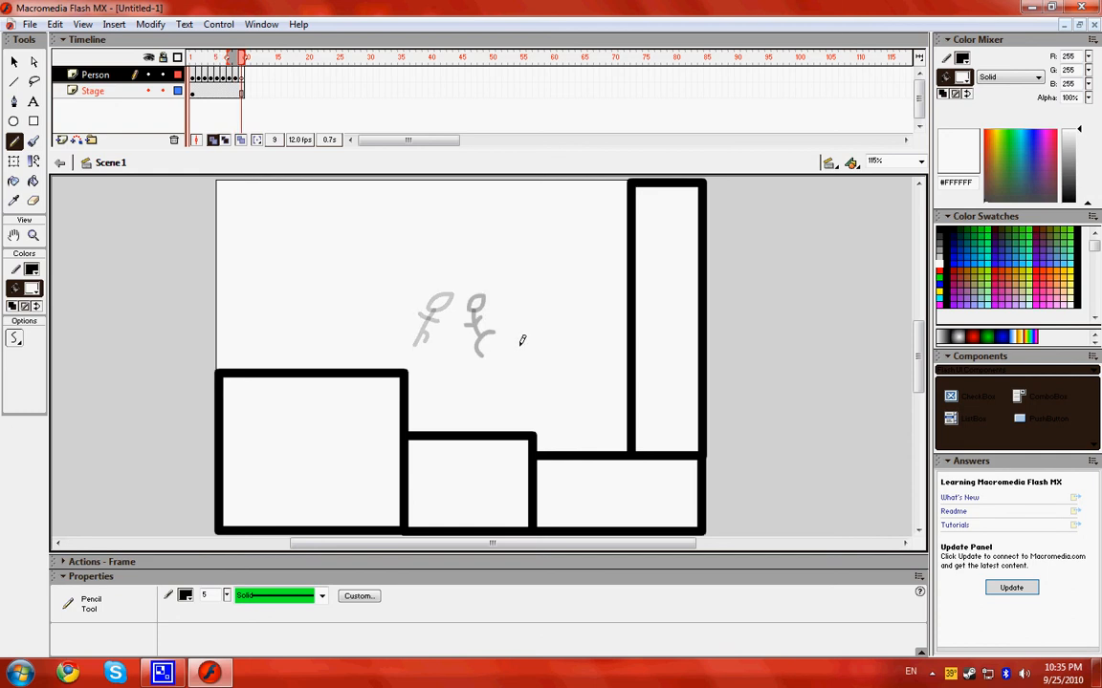
mouse_move(521, 343)
mouse_down()
mouse_move(502, 394)
mouse_move(516, 389)
mouse_move(517, 370)
mouse_move(532, 412)
mouse_up()
key(F7)
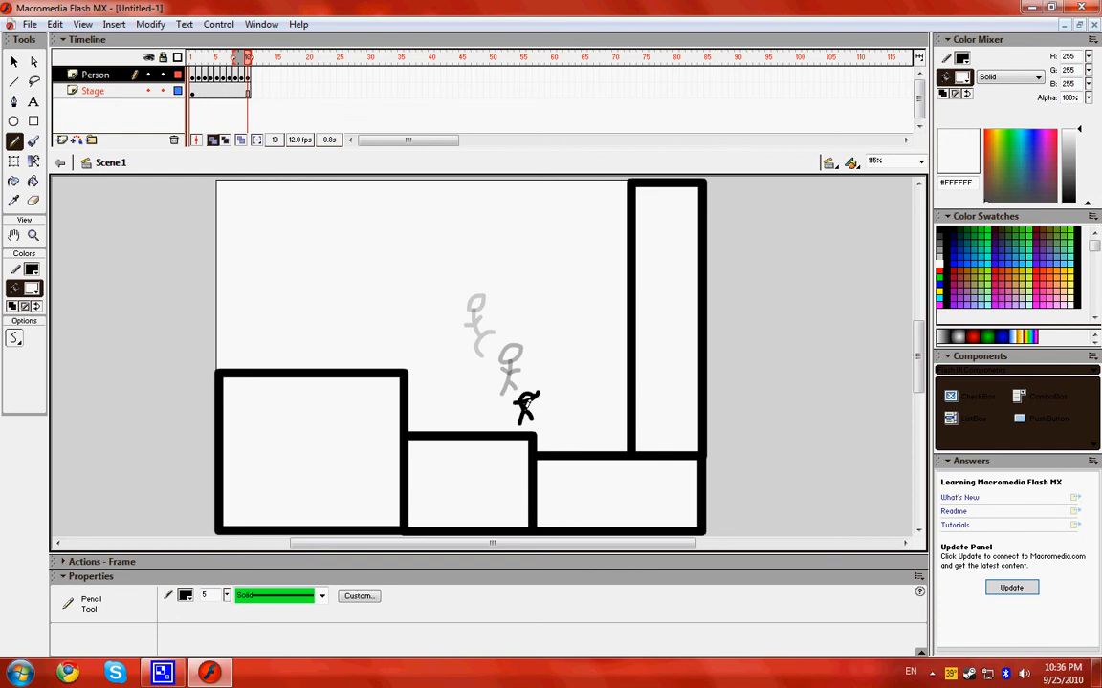
key(F7)
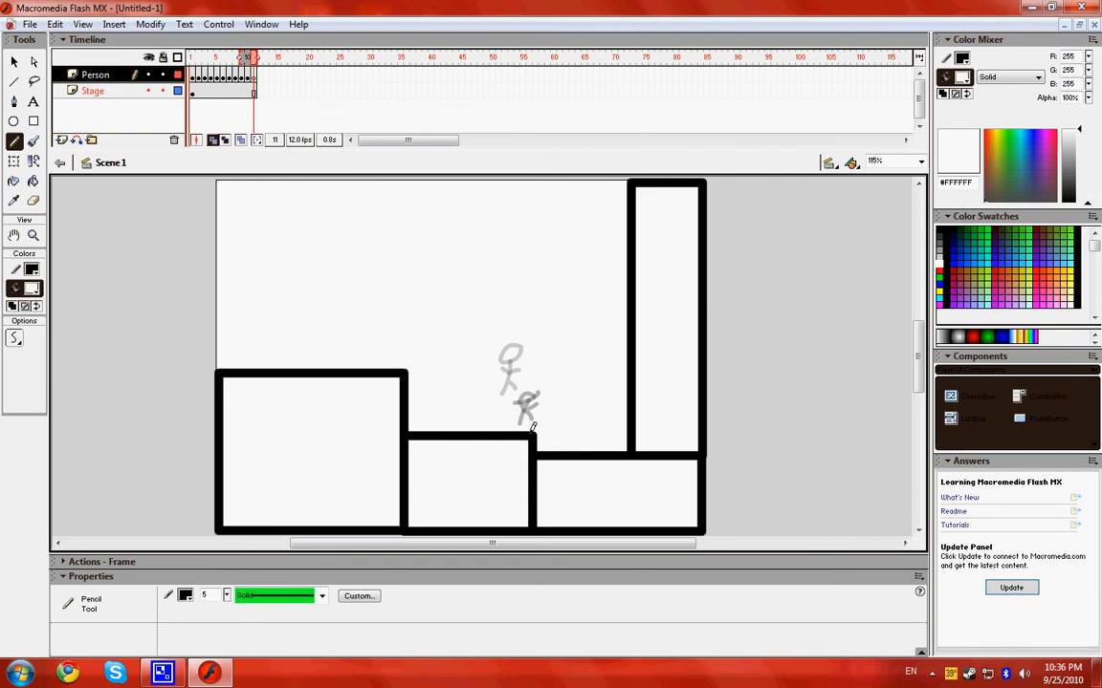
mouse_move(533, 447)
mouse_down()
mouse_move(544, 449)
mouse_move(562, 417)
mouse_move(565, 384)
mouse_up()
key(Return)
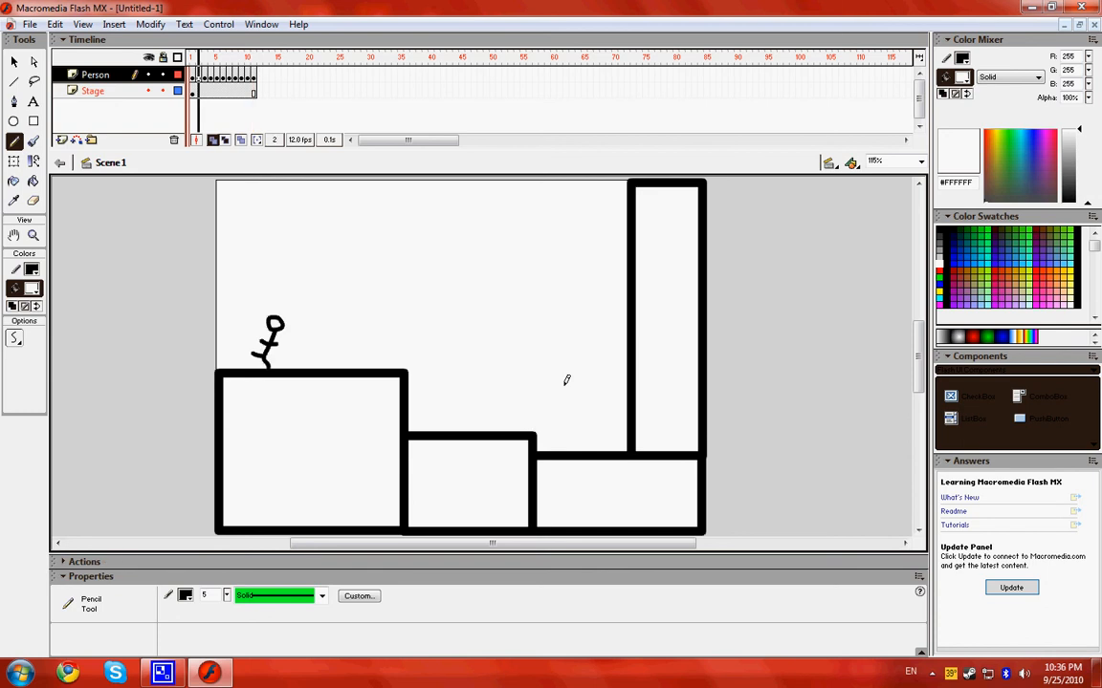
key(Return)
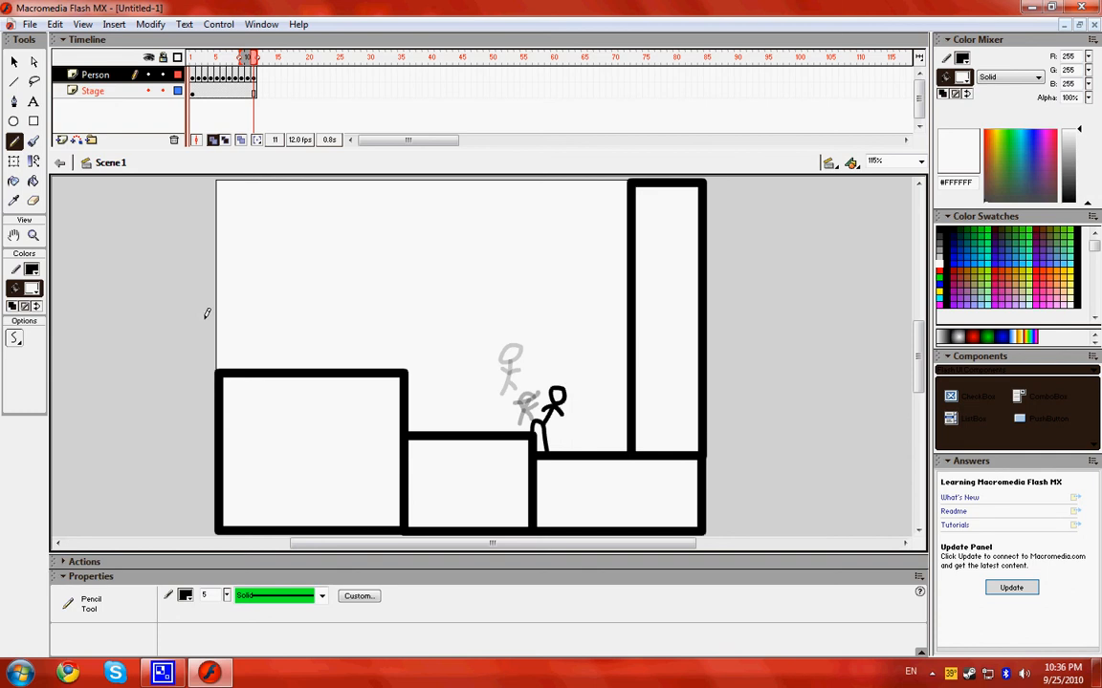
Step: Fill all the blocks on the Stage layer with yellow #FFFF00 and deselect them
click(33, 181)
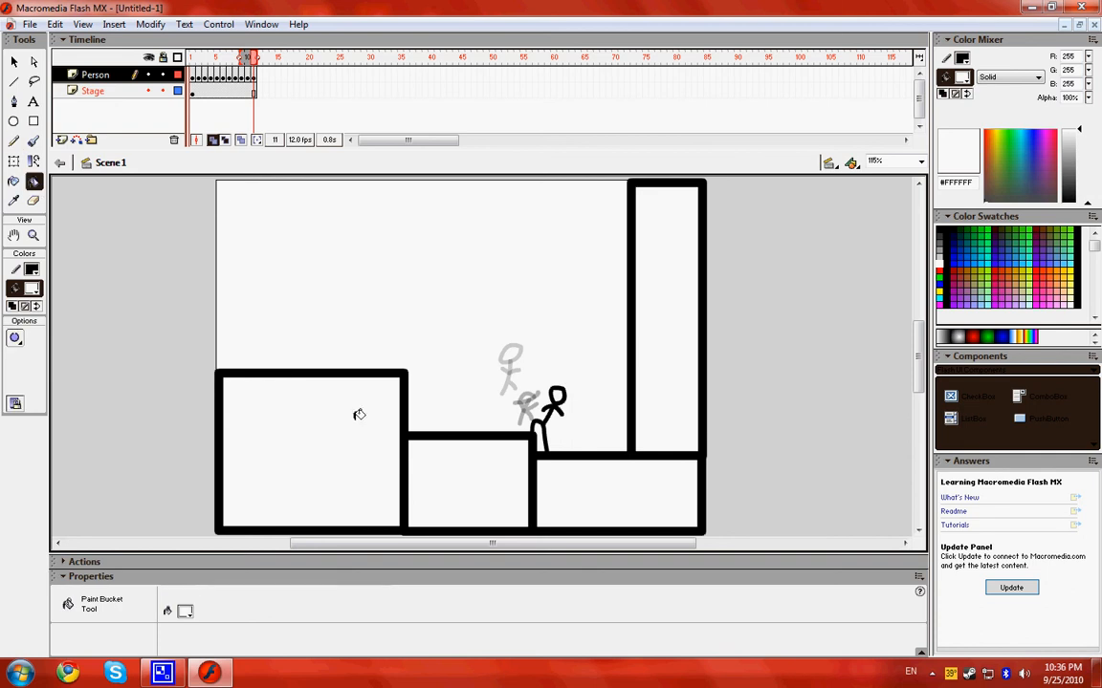
click(93, 89)
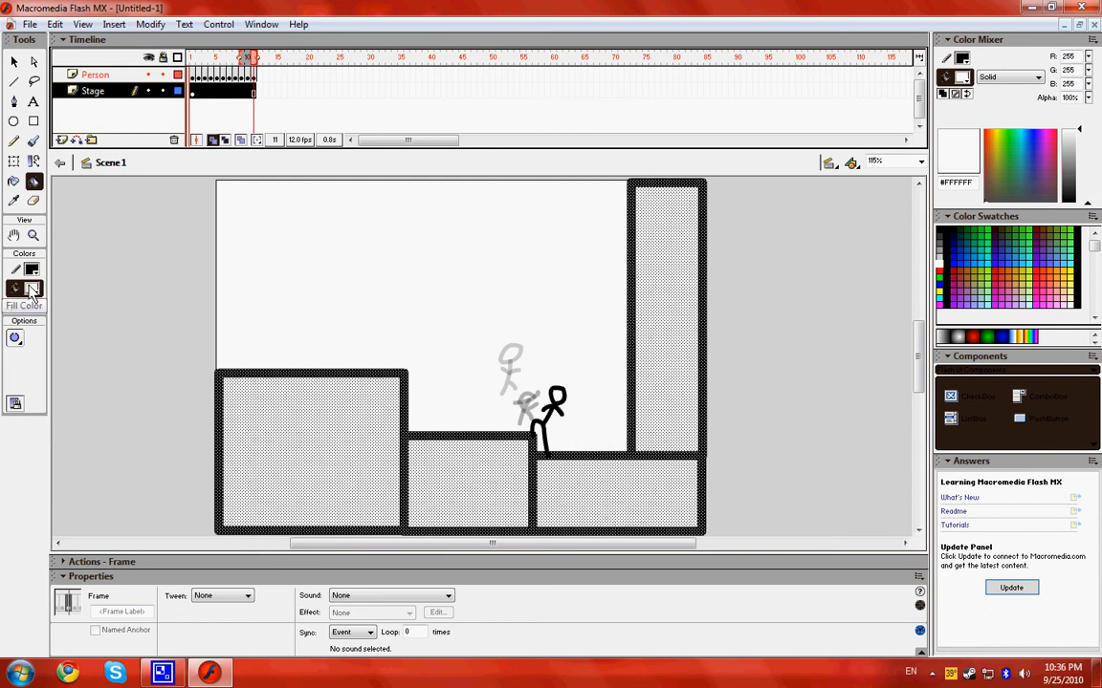
click(31, 290)
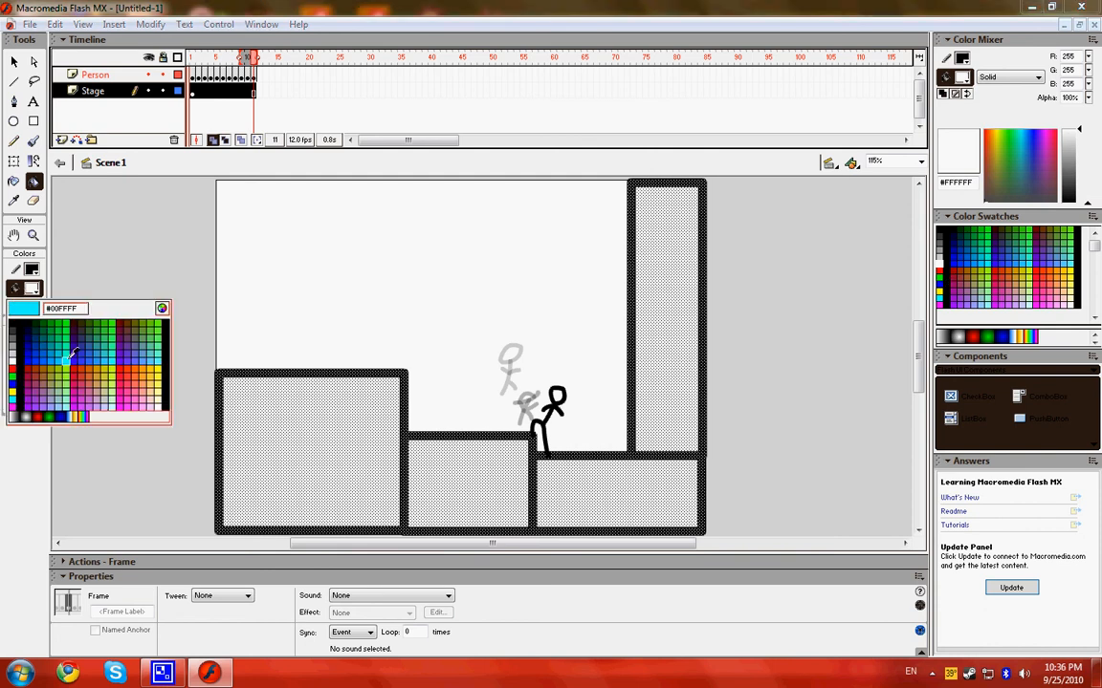
click(155, 376)
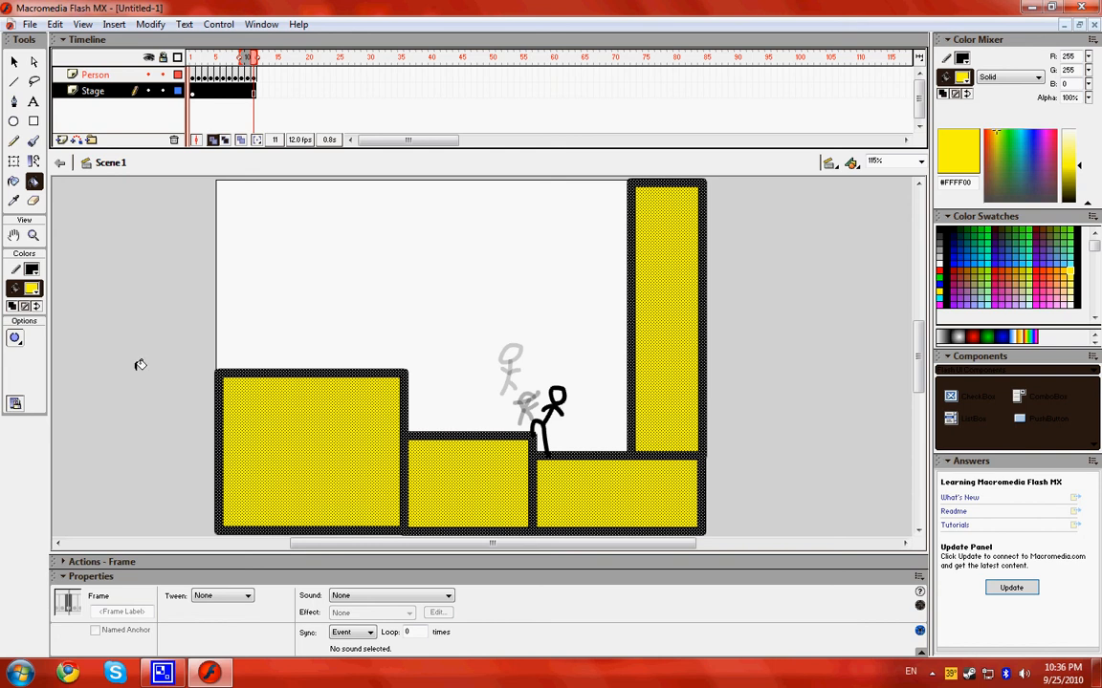
click(301, 306)
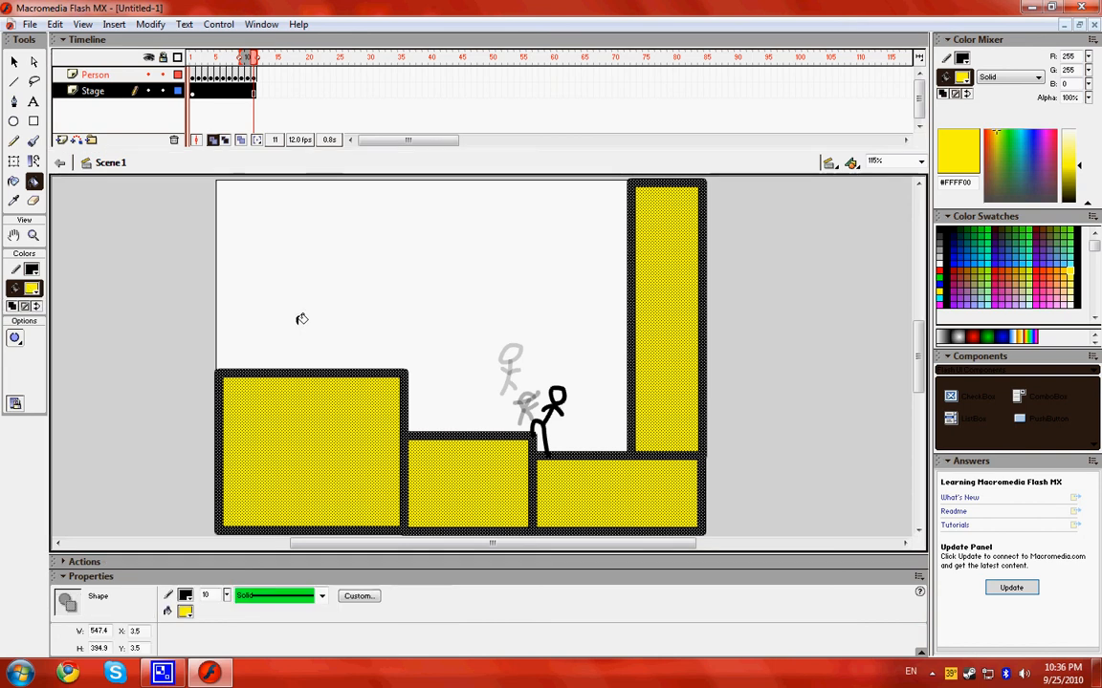
click(16, 142)
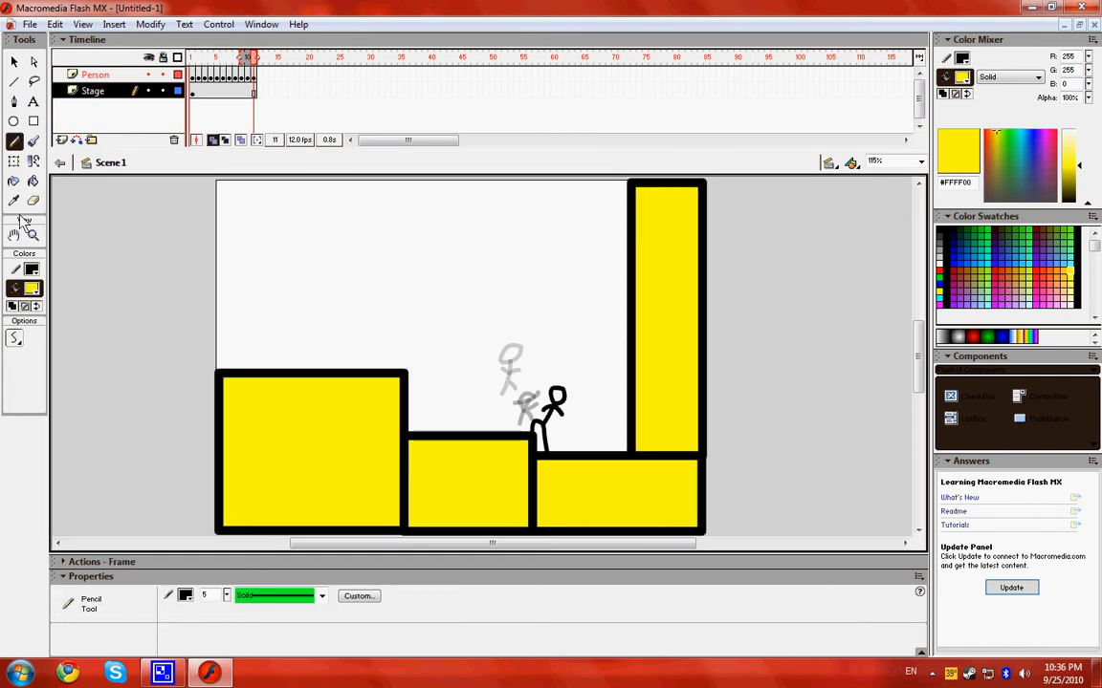
Step: Fill the first, largest block with purple #996699 using the Paint Bucket
click(33, 181)
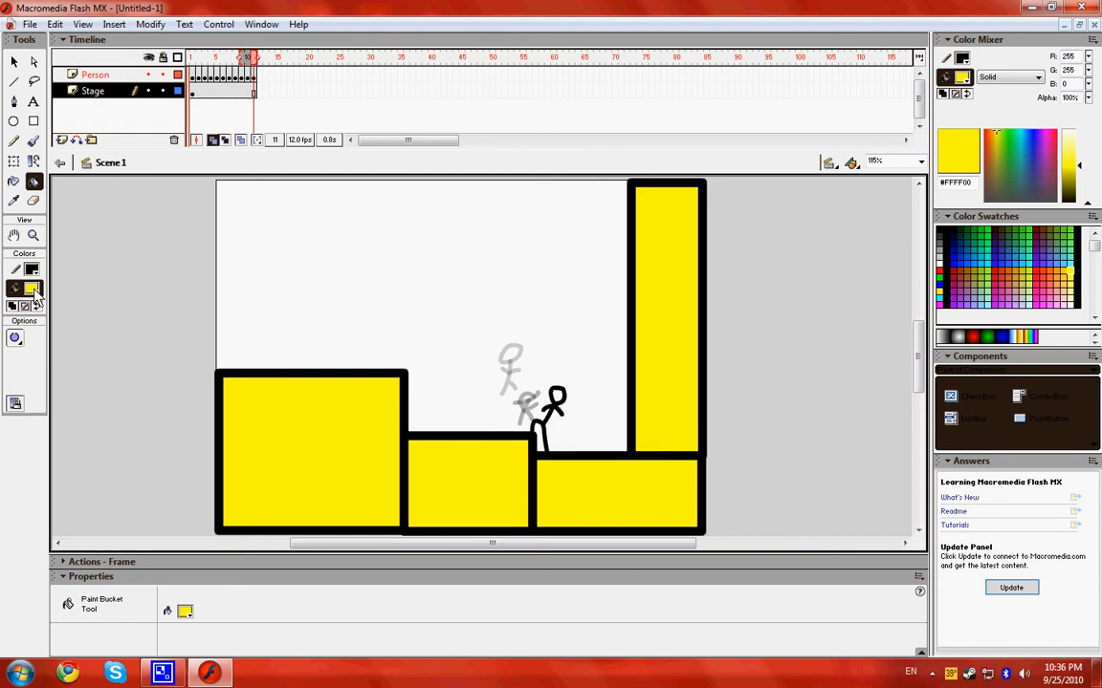
click(34, 288)
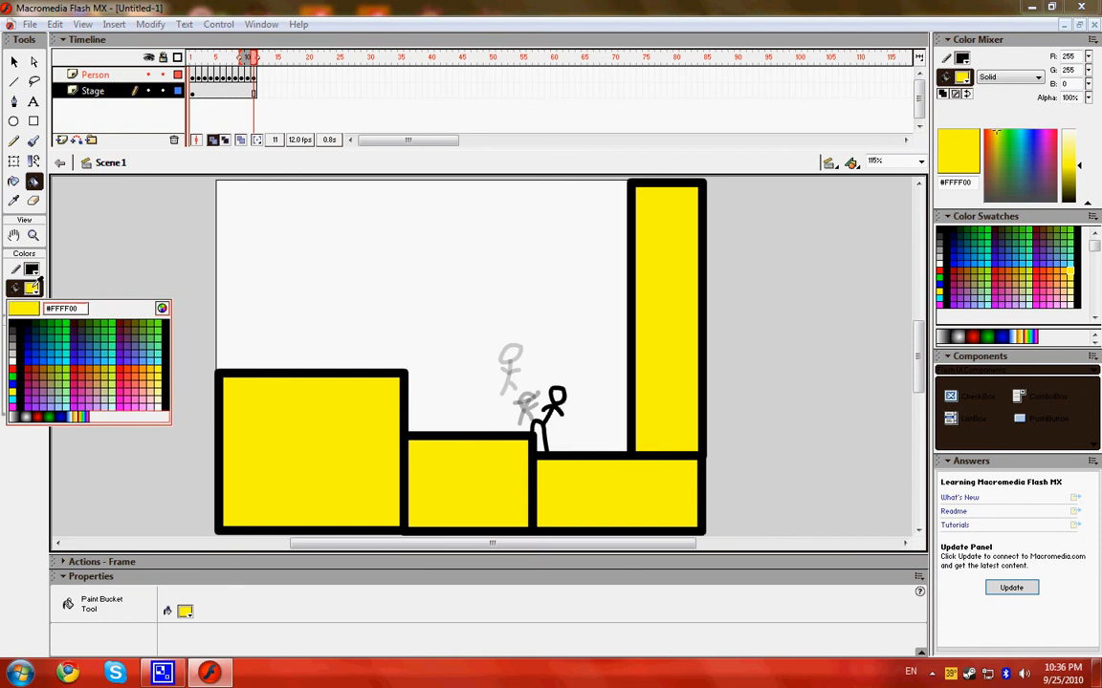
click(44, 385)
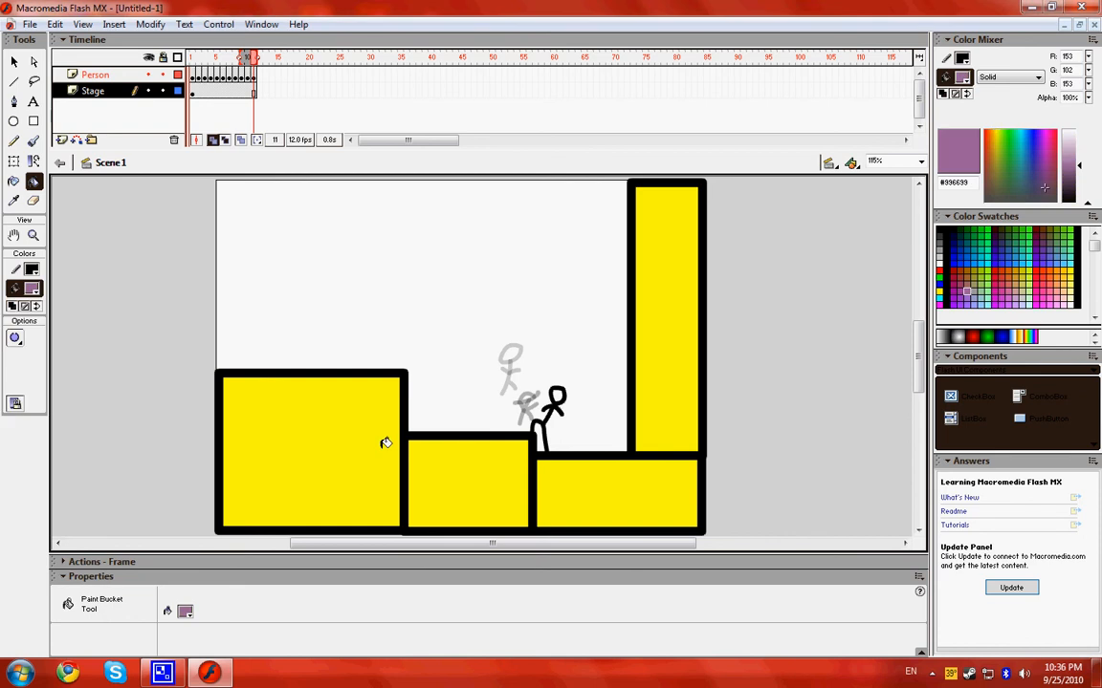
click(382, 442)
Step: Fill the third block with green #66FF66 and the tall column with blue #0000FF
click(34, 288)
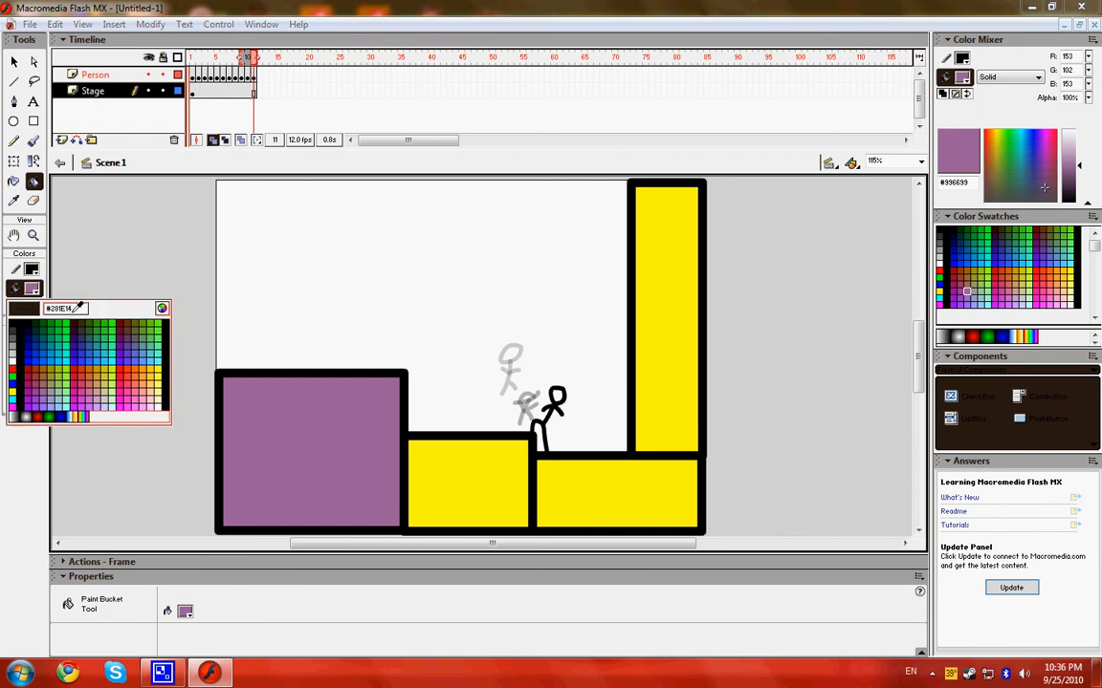
click(150, 338)
click(674, 503)
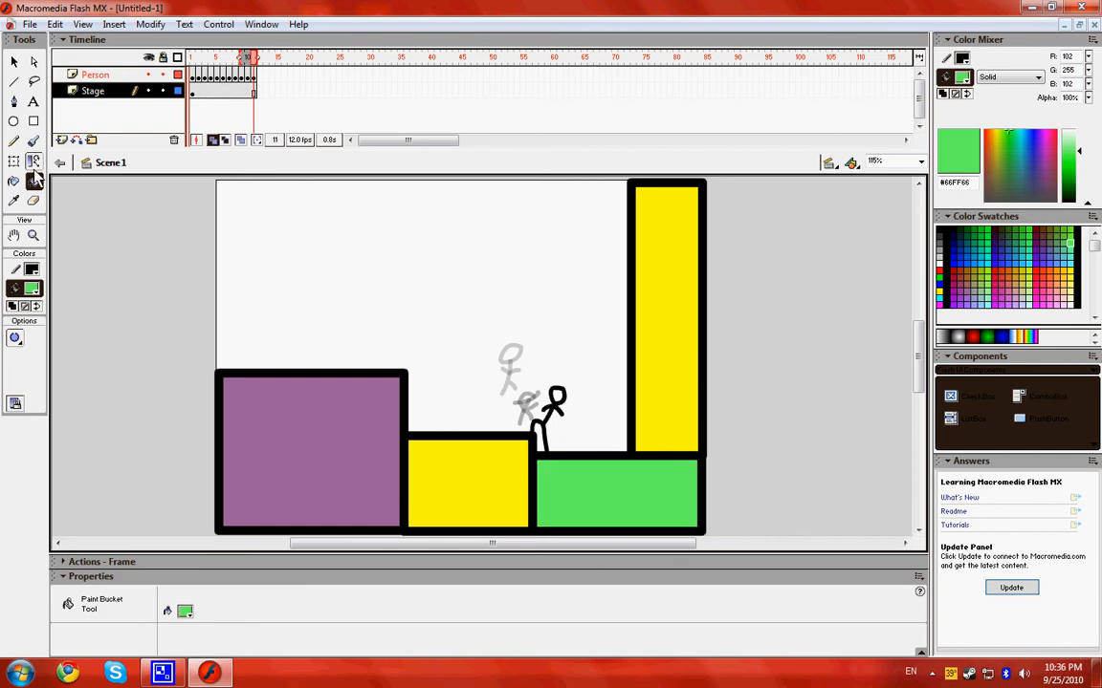
click(35, 287)
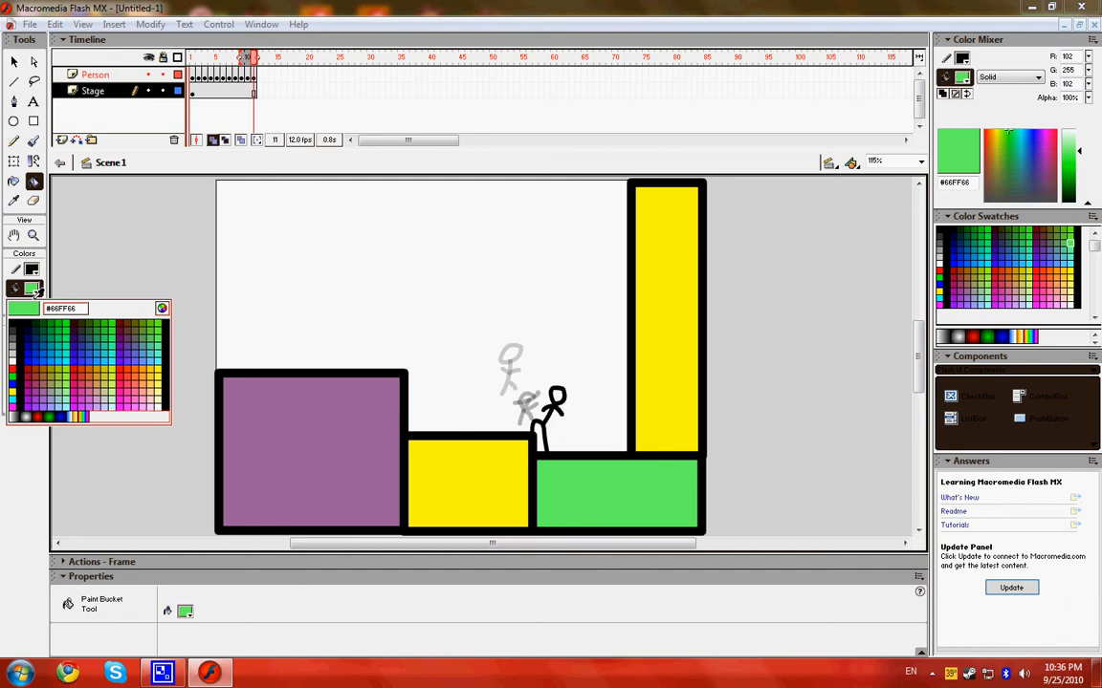
click(14, 381)
click(651, 357)
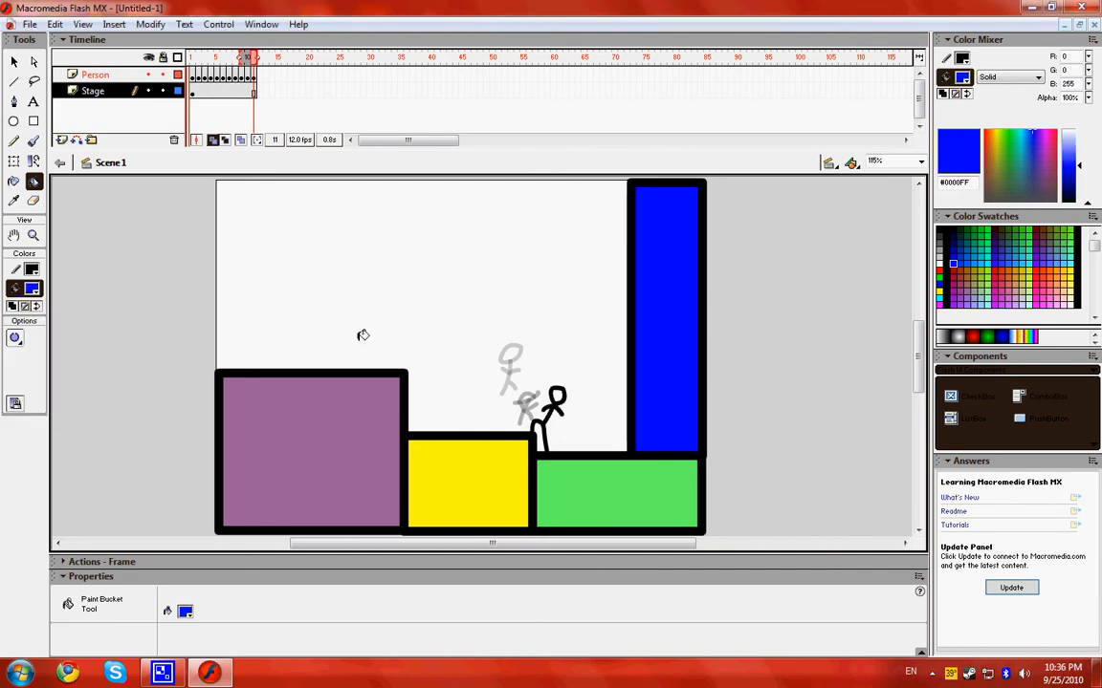
Step: Make the Person layer active and play back the animation over the coloured blocks
click(15, 141)
key(Return)
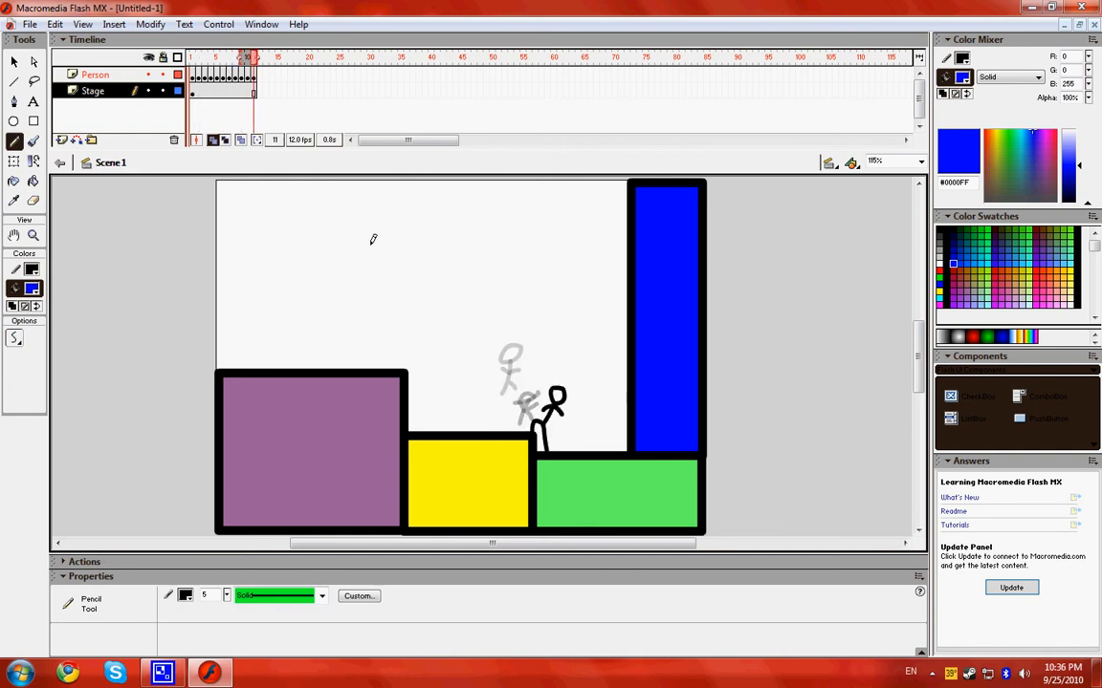
click(96, 76)
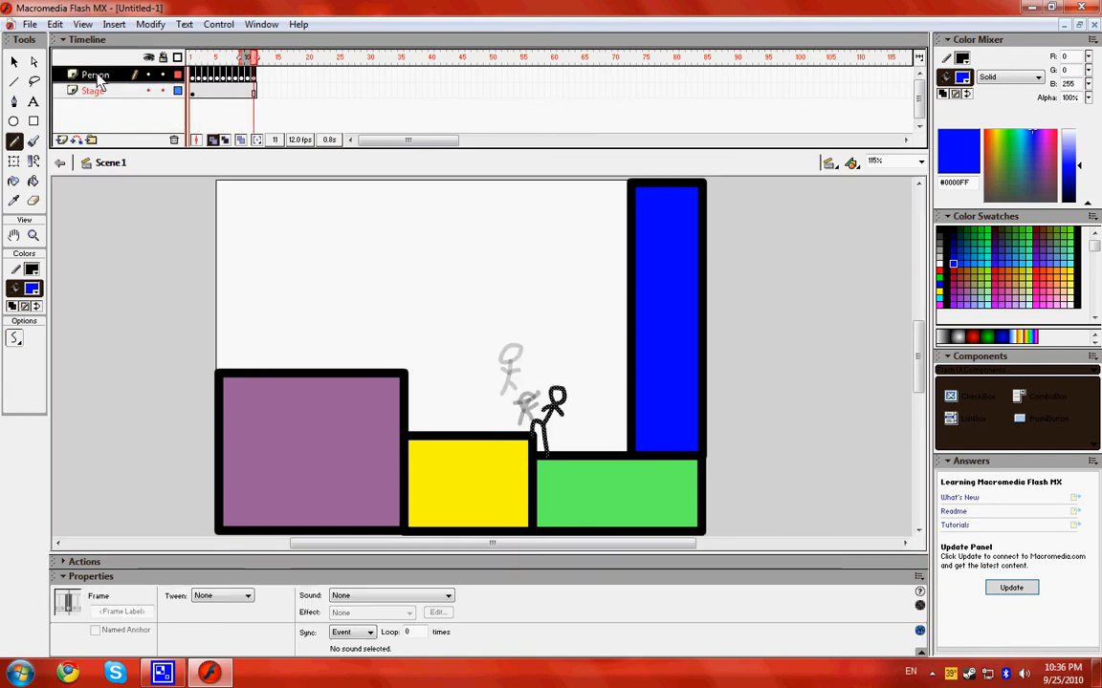
key(Return)
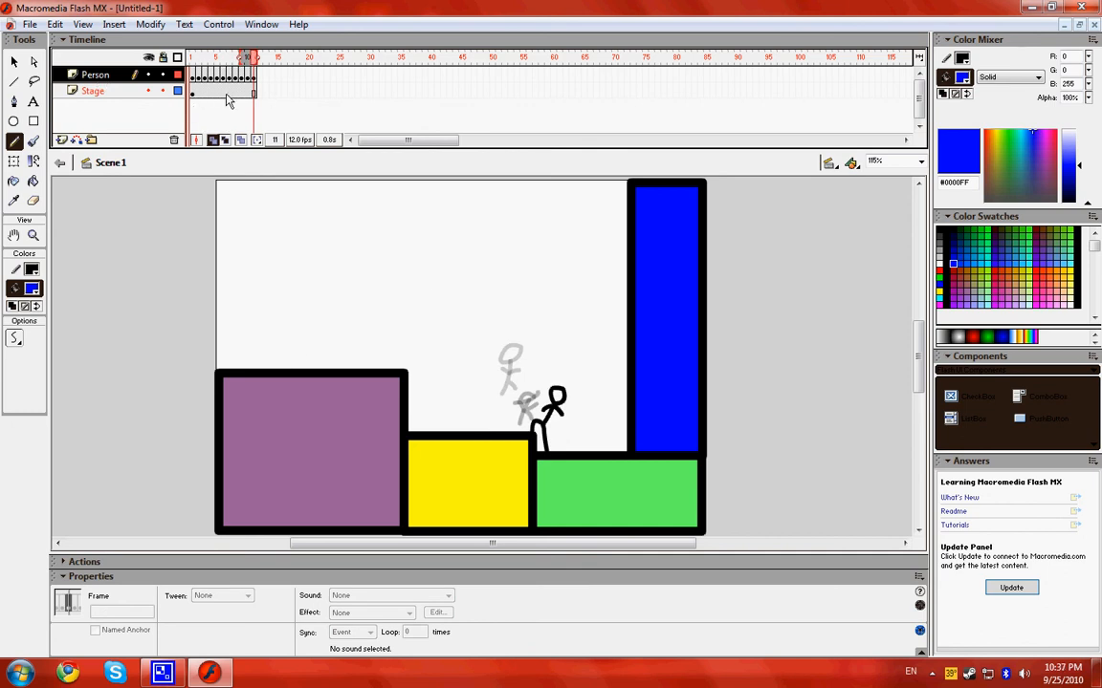
key(Return)
key(Return)
click(947, 59)
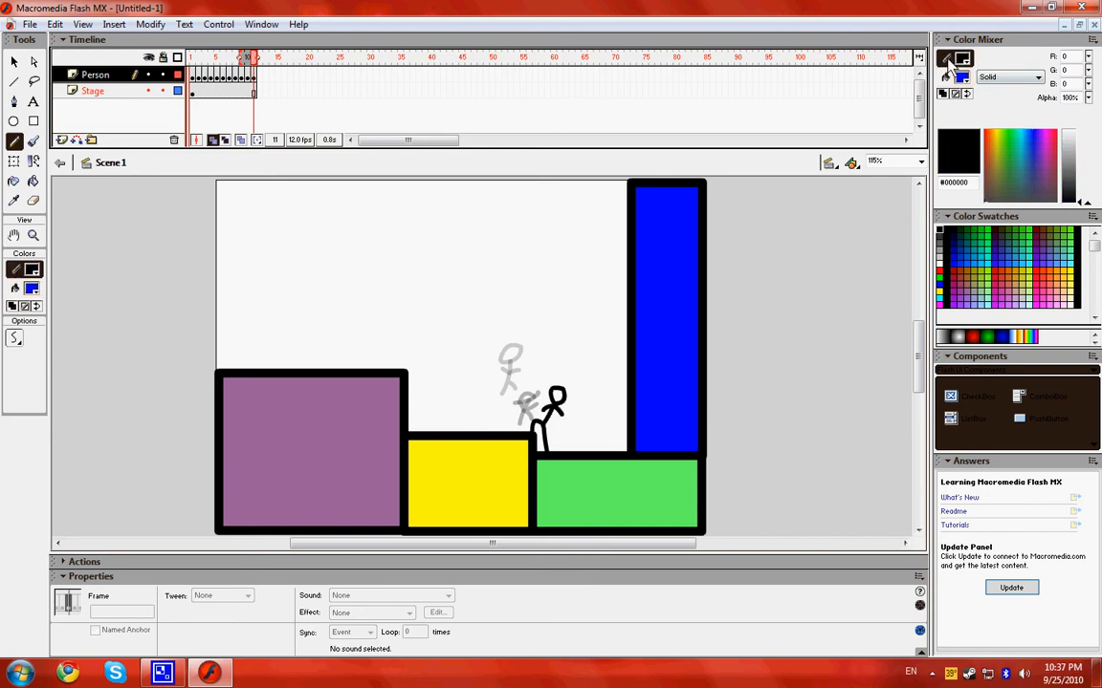
click(988, 84)
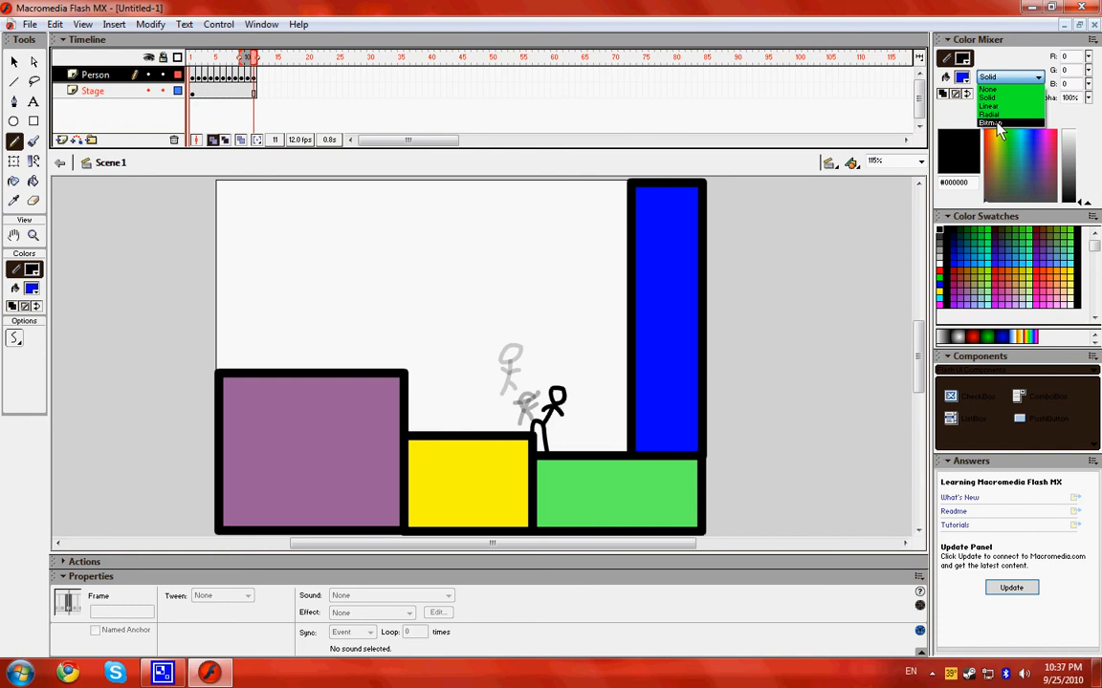
click(989, 98)
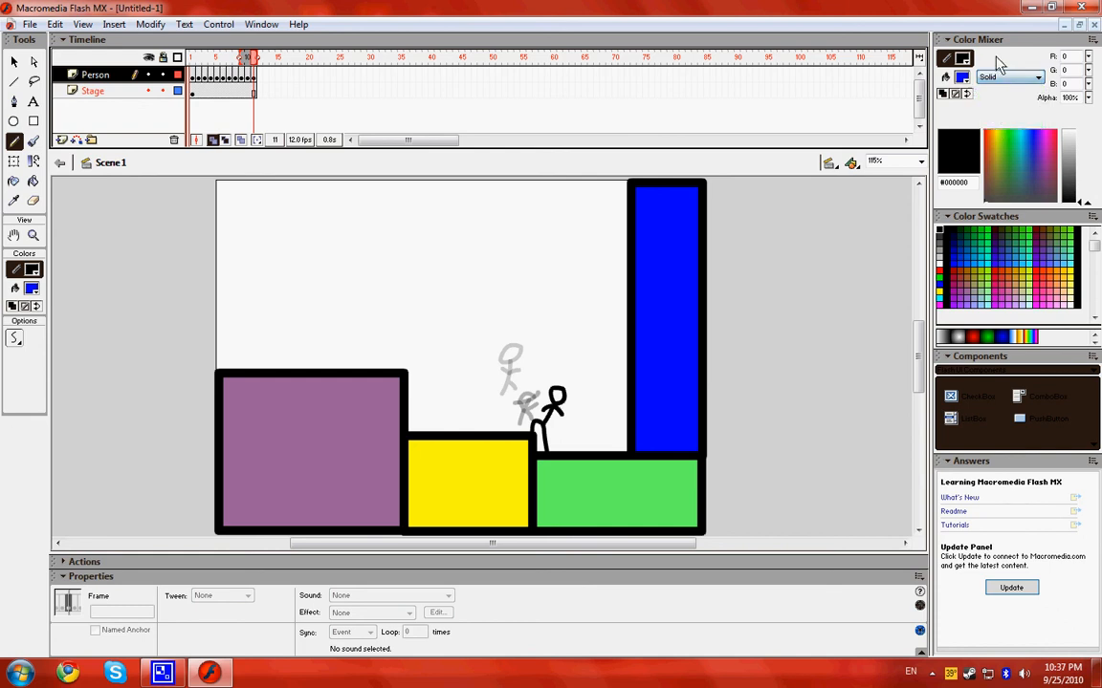
Step: Draw a closed, curved crescent-like shape with the Pen tool in the empty area above the purple block
click(15, 104)
drag(296, 227, 402, 227)
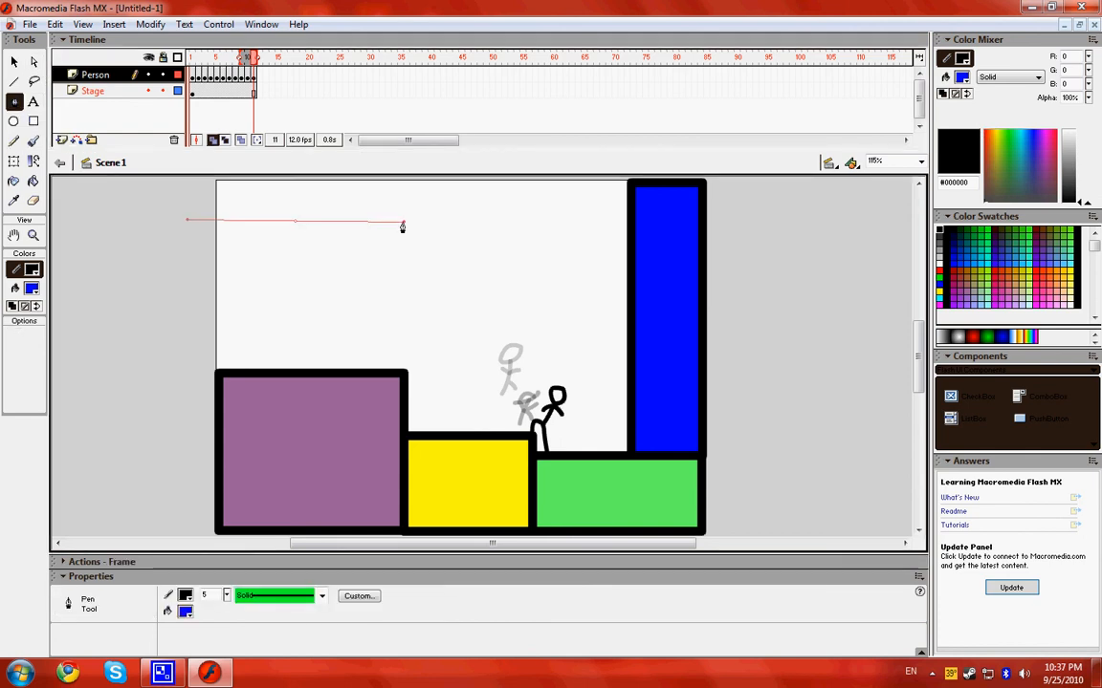
drag(345, 251, 340, 203)
click(324, 199)
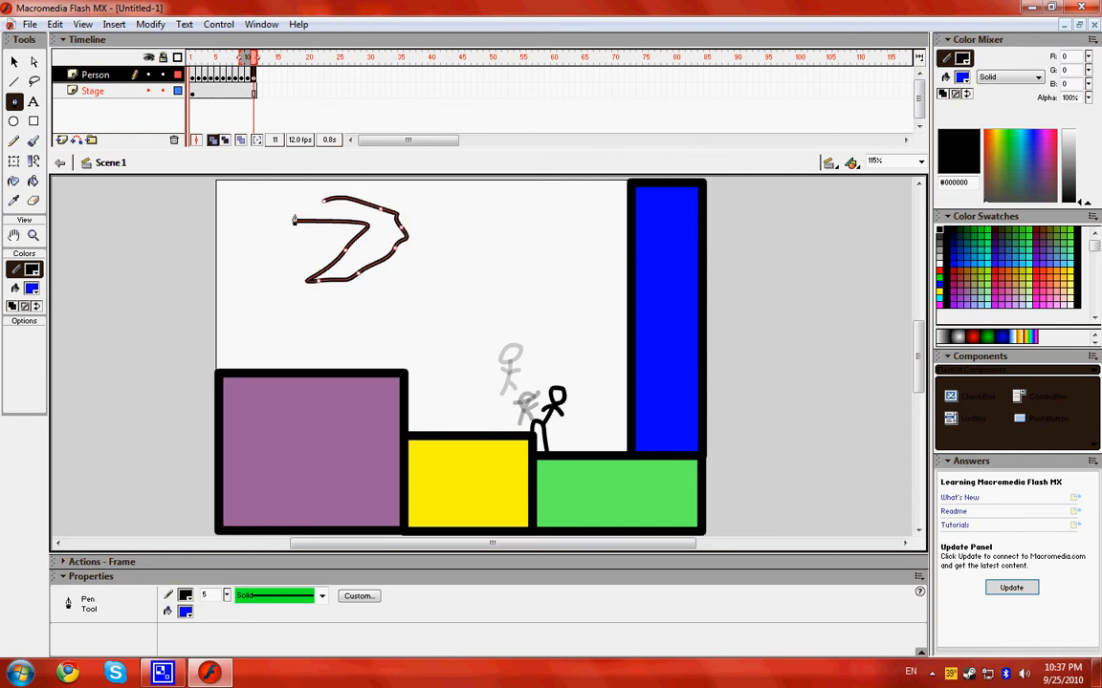
click(294, 220)
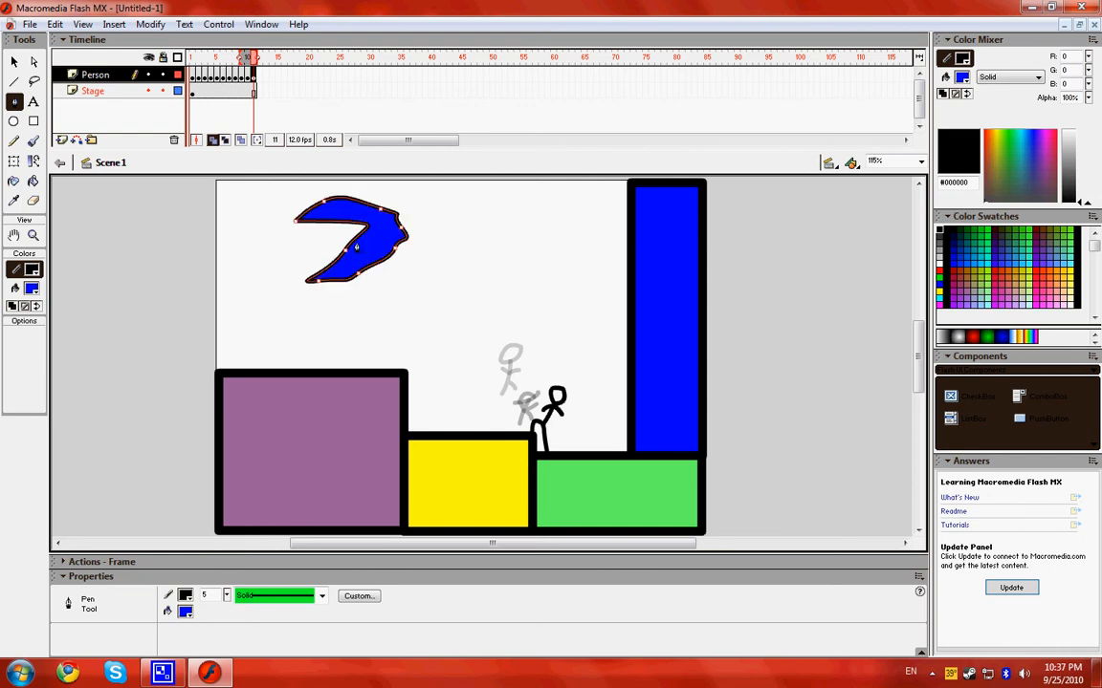
Step: Undo all the segments of the pen-drawn shape
key(ctrl+z)
key(ctrl+z)
key(ctrl+z)
key(ctrl+z)
key(ctrl+z)
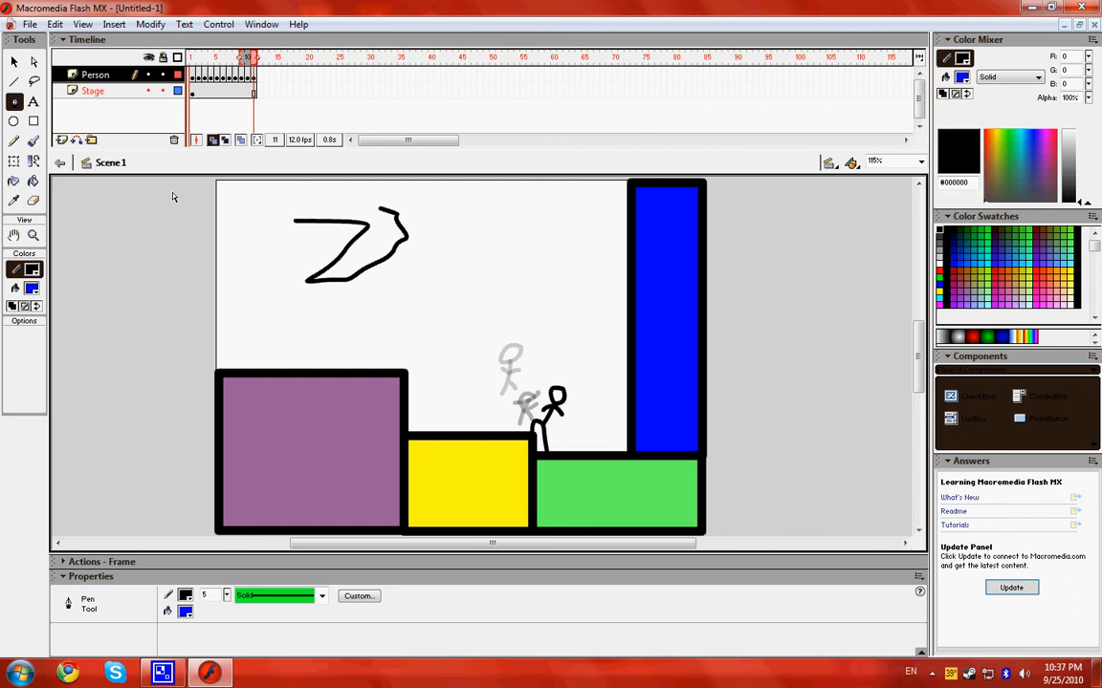
key(ctrl+z)
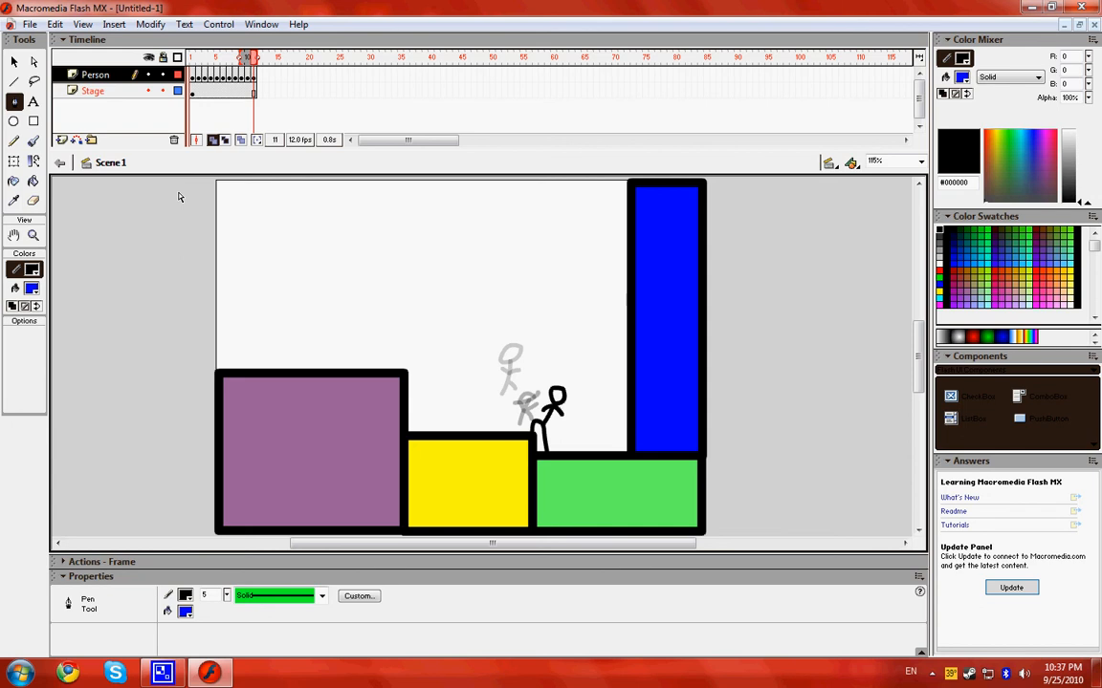
Step: Lasso the upper-right corner of the purple block, try moving the piece away, and undo the move
click(14, 122)
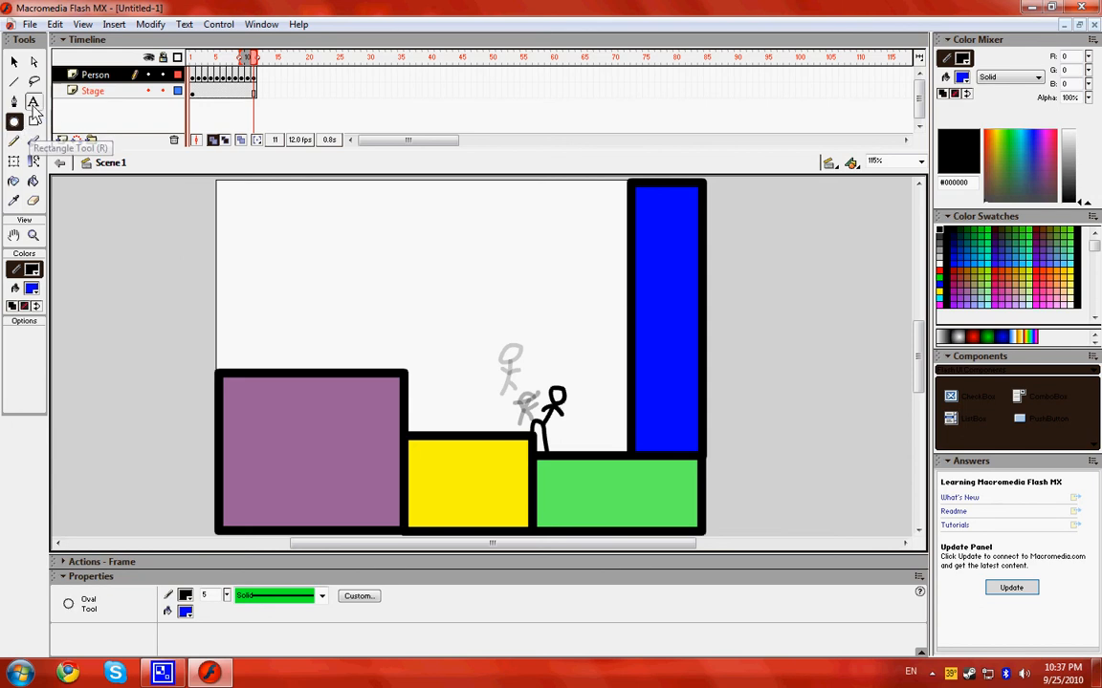
click(35, 83)
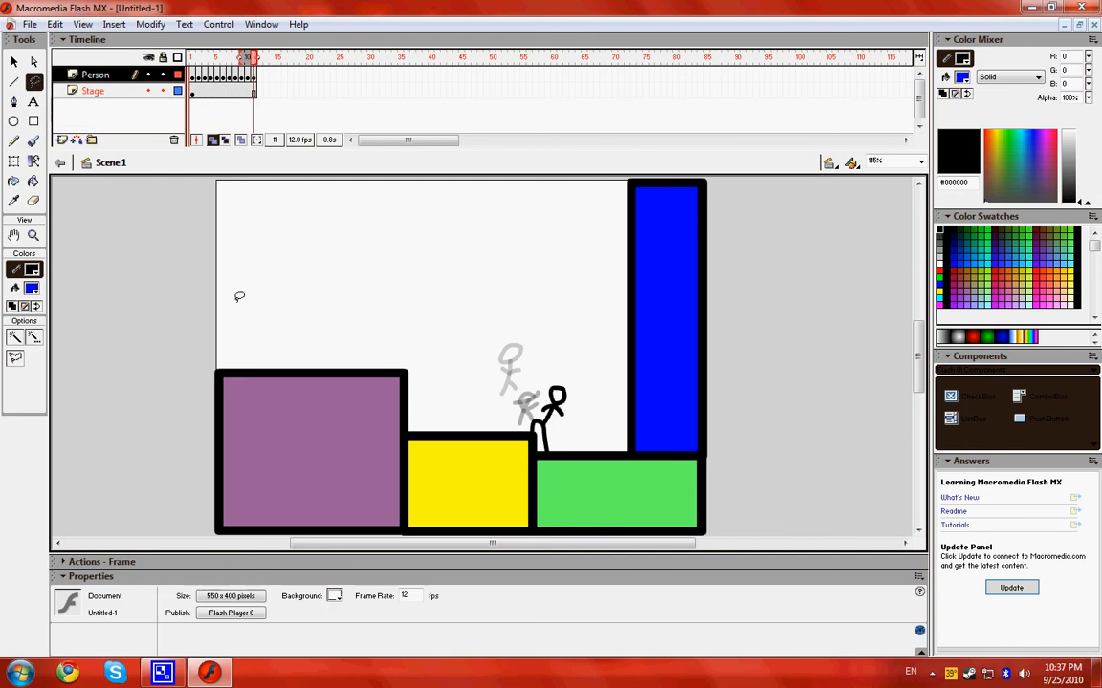
drag(300, 315, 449, 356)
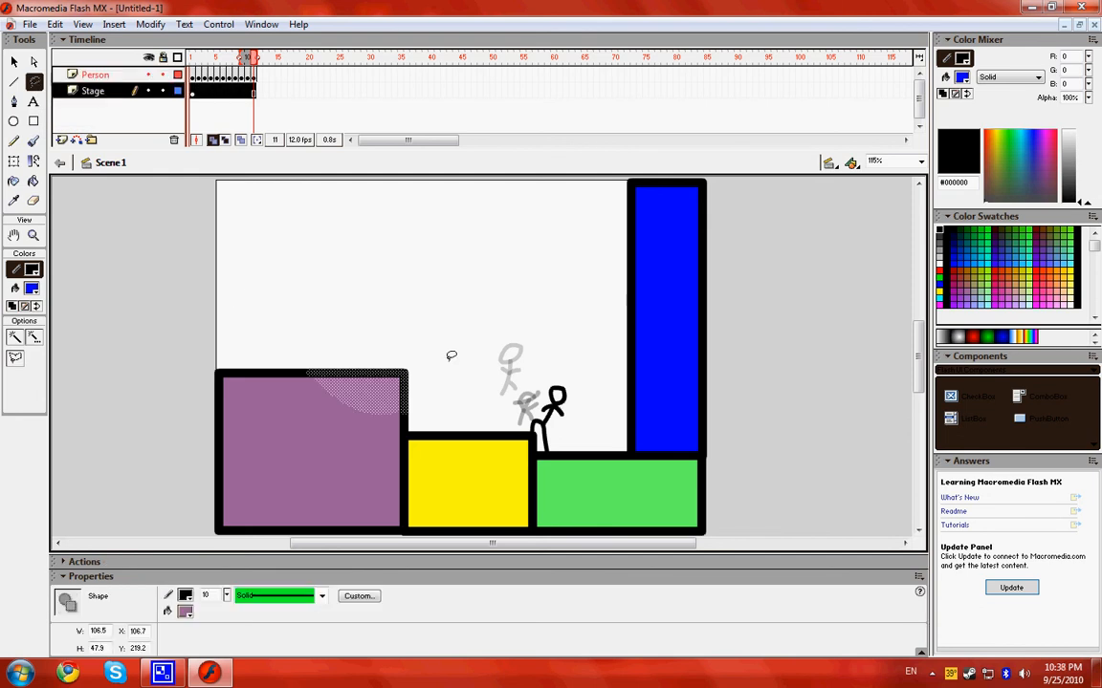
drag(350, 386, 377, 346)
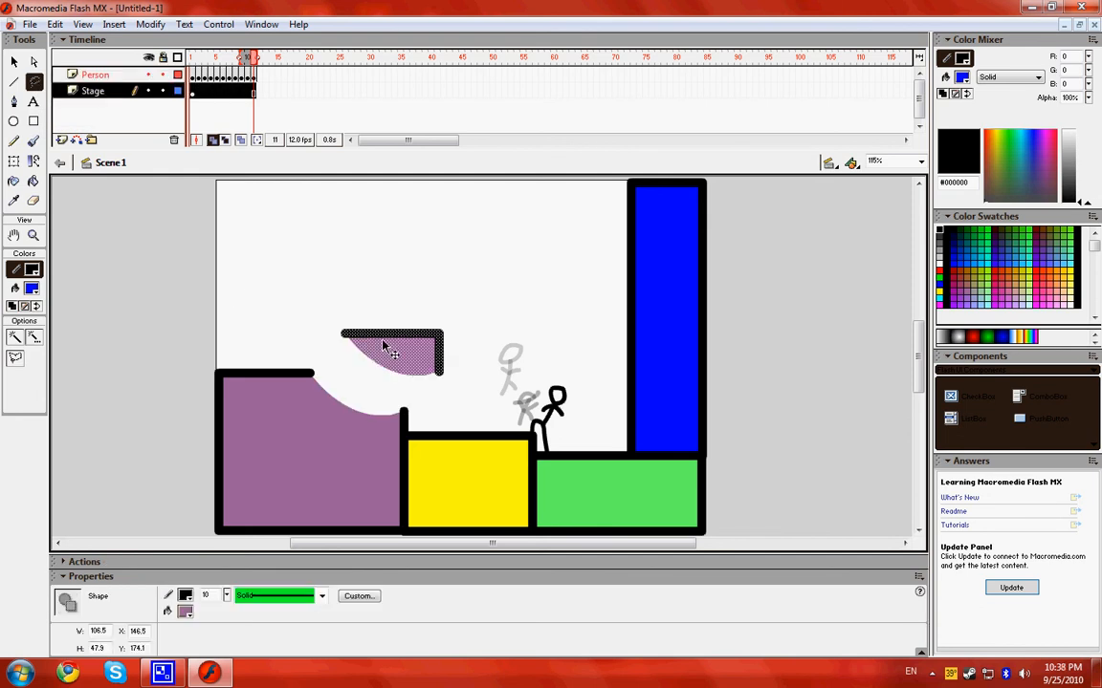
key(ctrl+z)
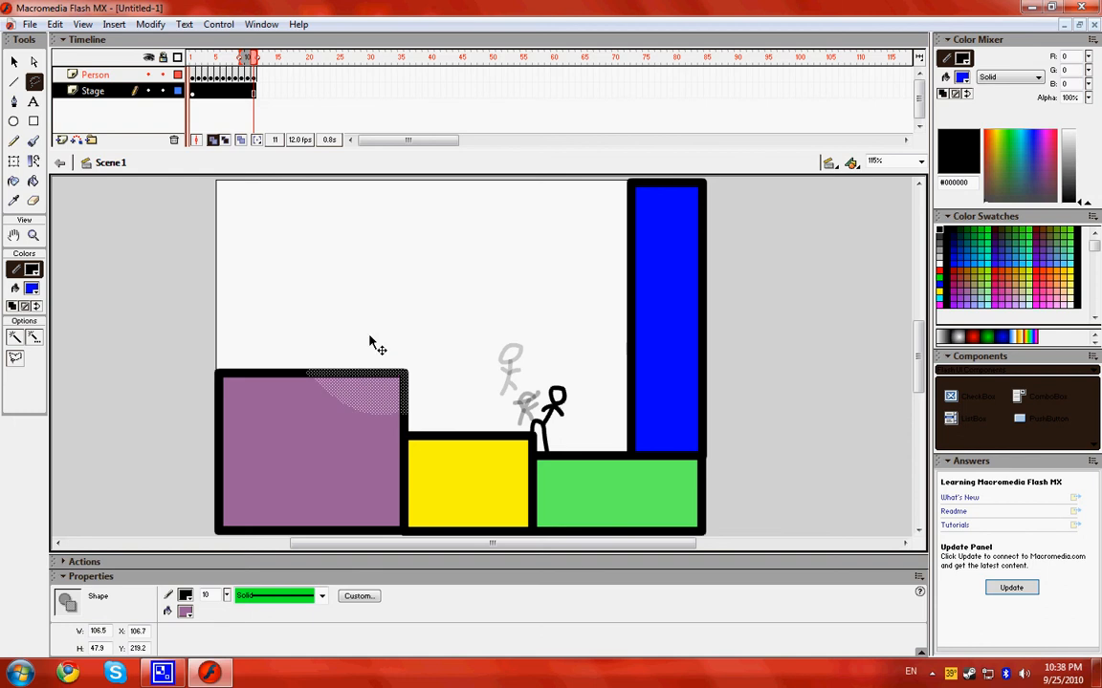
Step: Try a freehand Brush stroke above the purple block and undo it
click(33, 141)
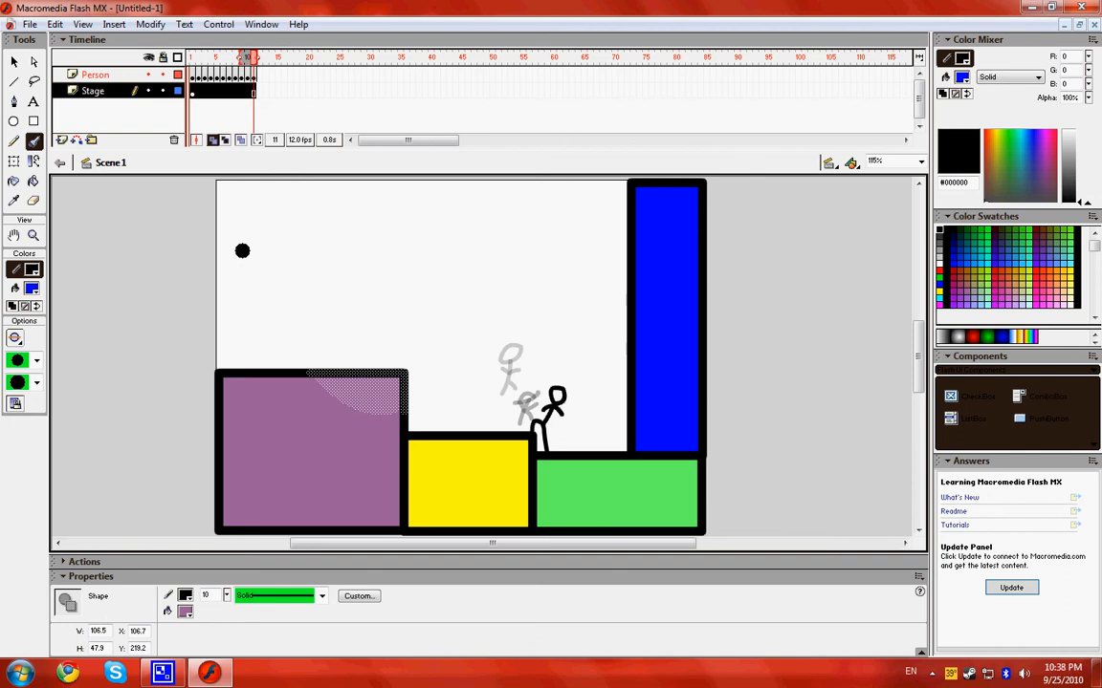
drag(240, 250, 379, 268)
key(ctrl+z)
Step: Recolour the selected corner of the purple block with white #FFFFFF and deselect it
click(31, 287)
click(18, 322)
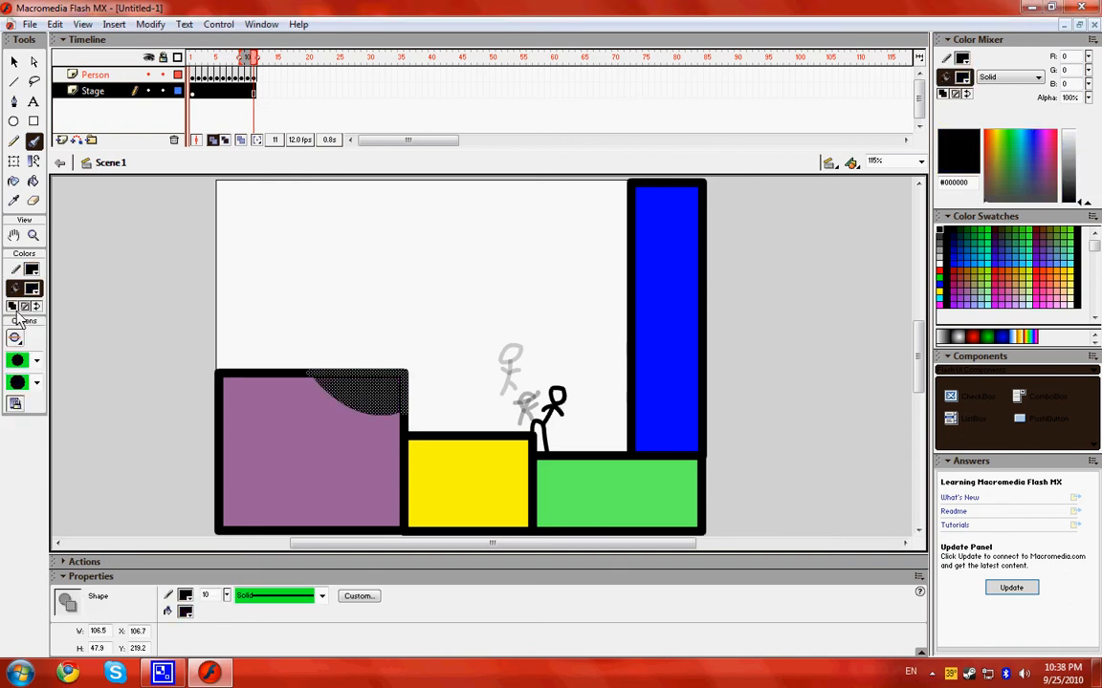
click(32, 287)
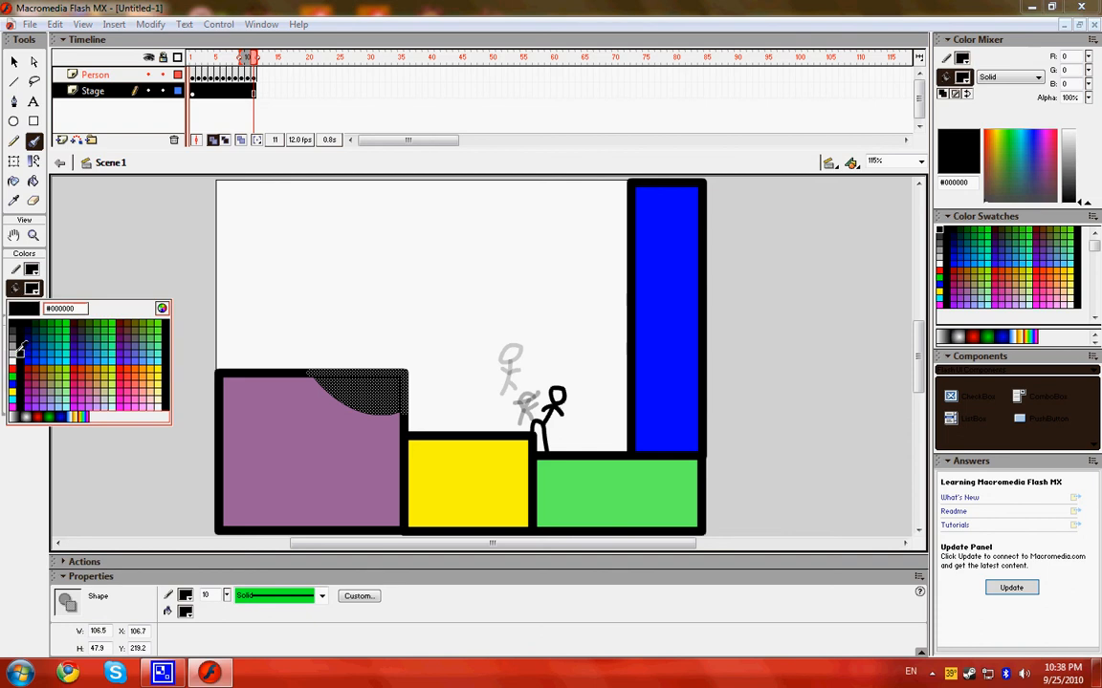
click(13, 361)
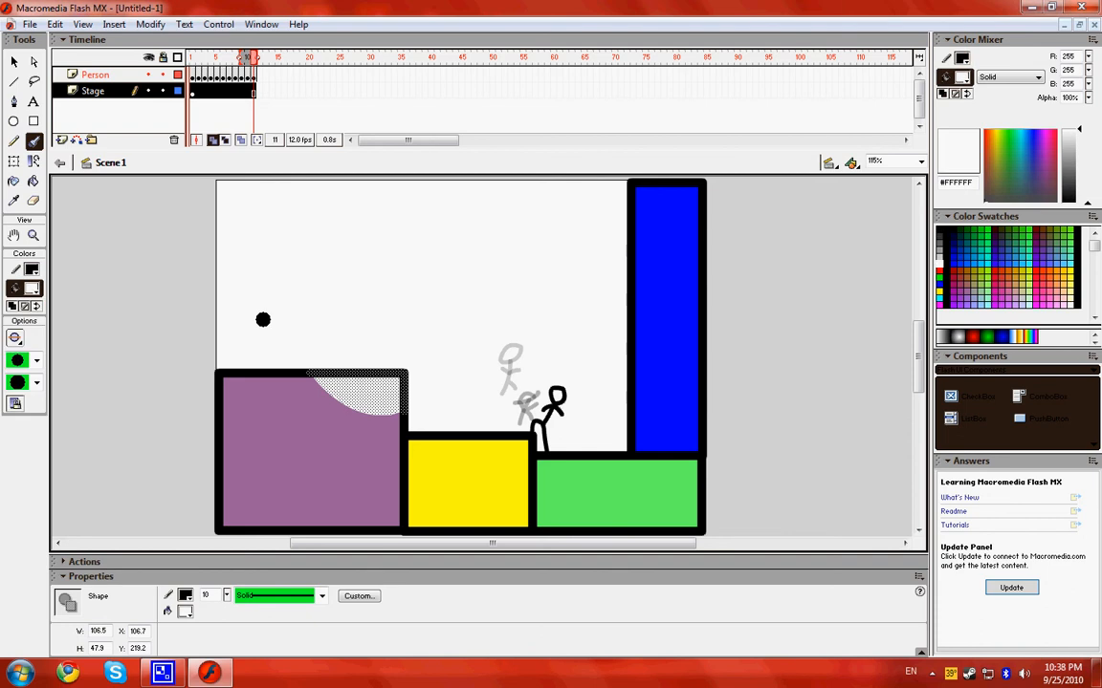
click(263, 320)
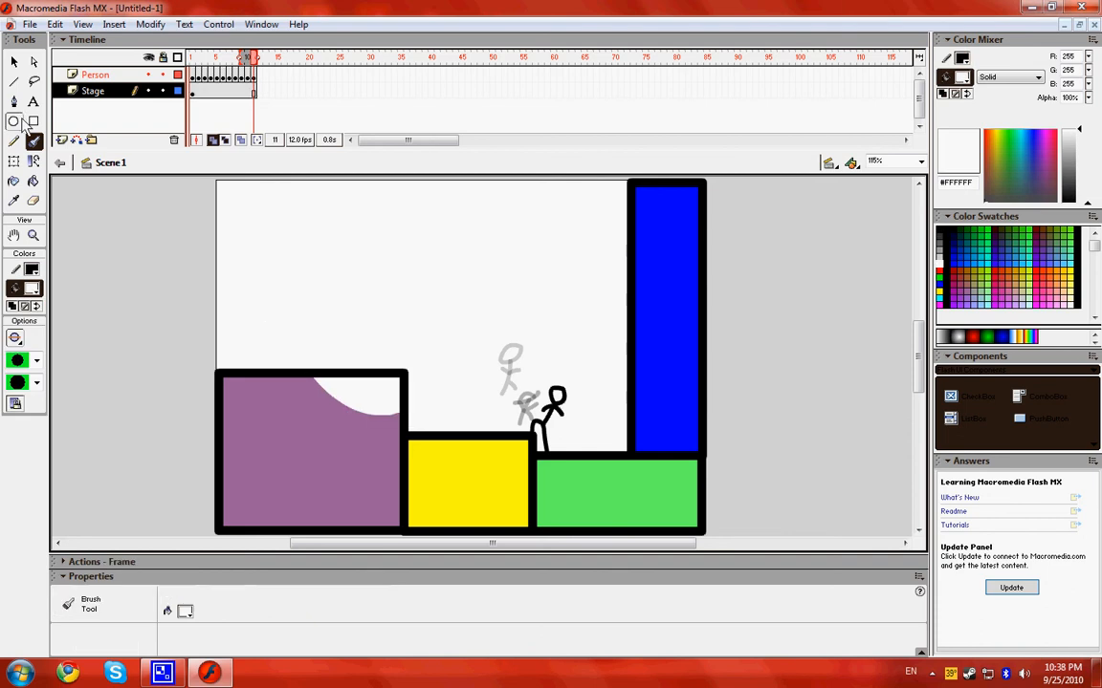
Step: Outline the purple area of the first block with a black solid stroke of width 5 using the Ink Bottle
click(14, 181)
click(300, 392)
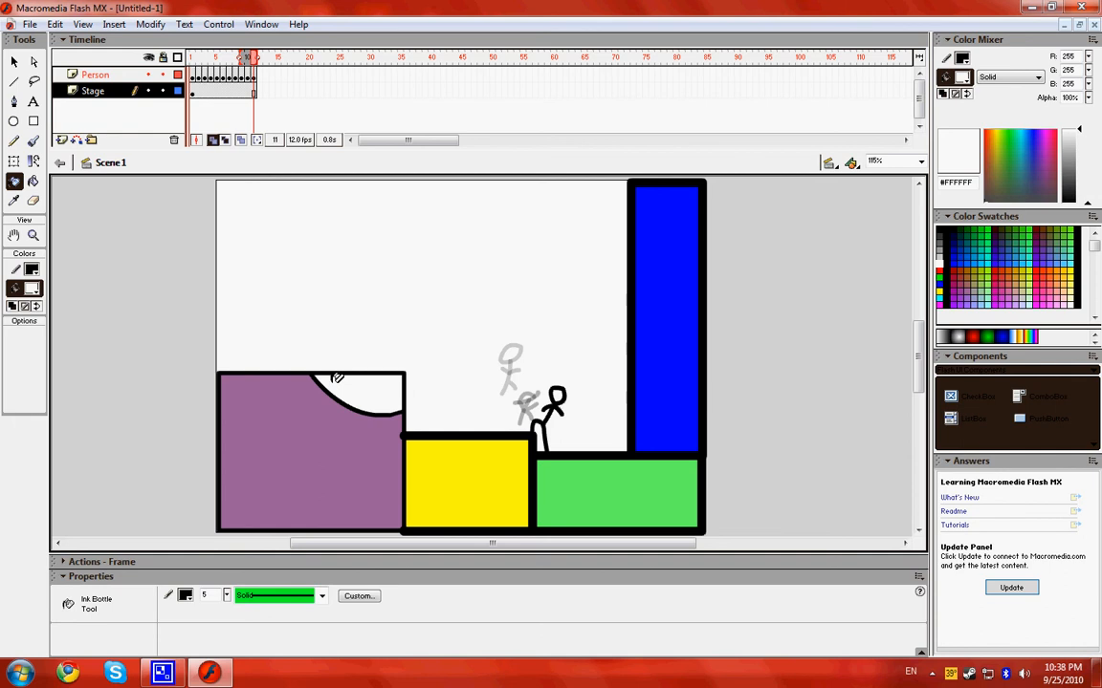
Step: Try outlining the first block's white corner and purple area with the Ink Bottle, and undo the outlines
click(335, 397)
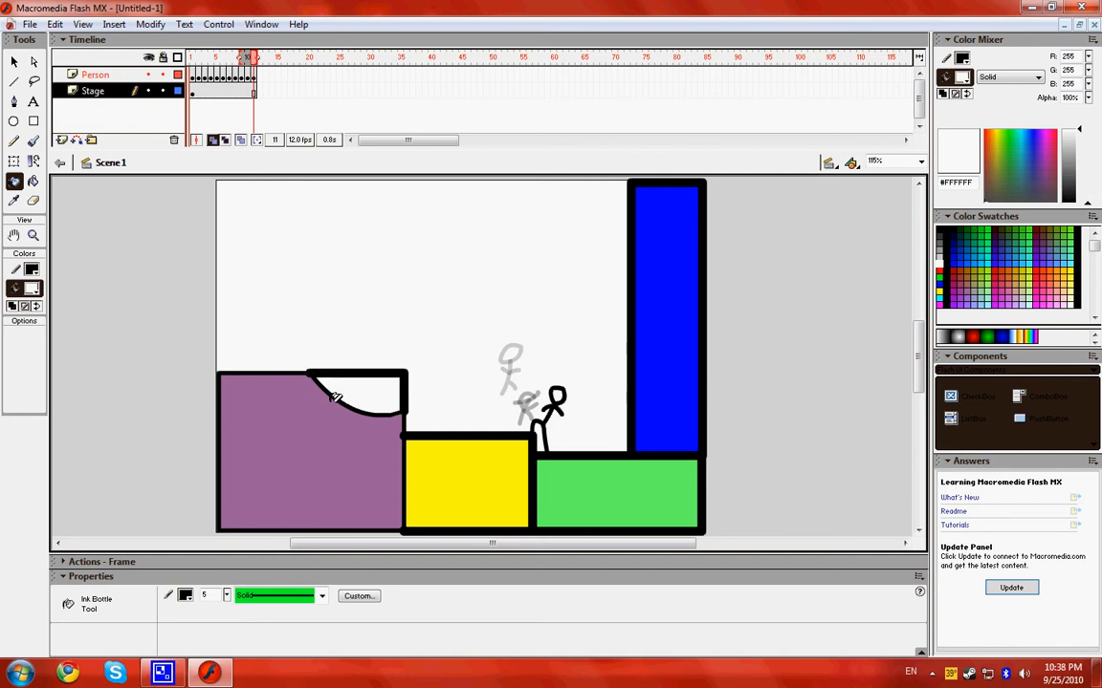
click(355, 385)
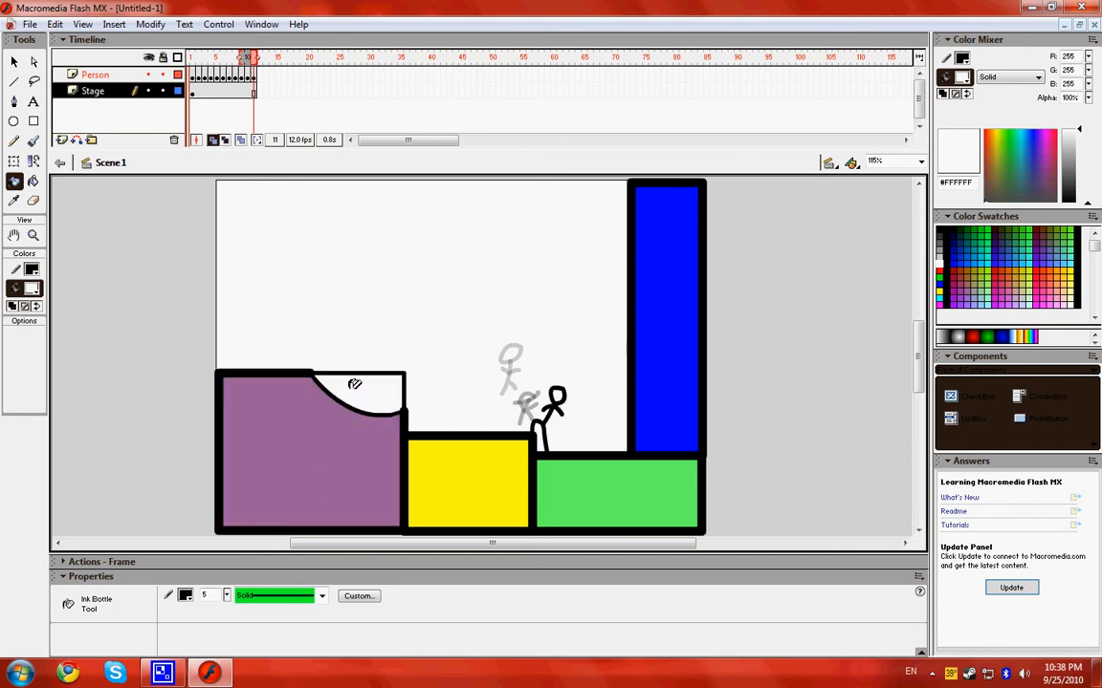
key(ctrl+z)
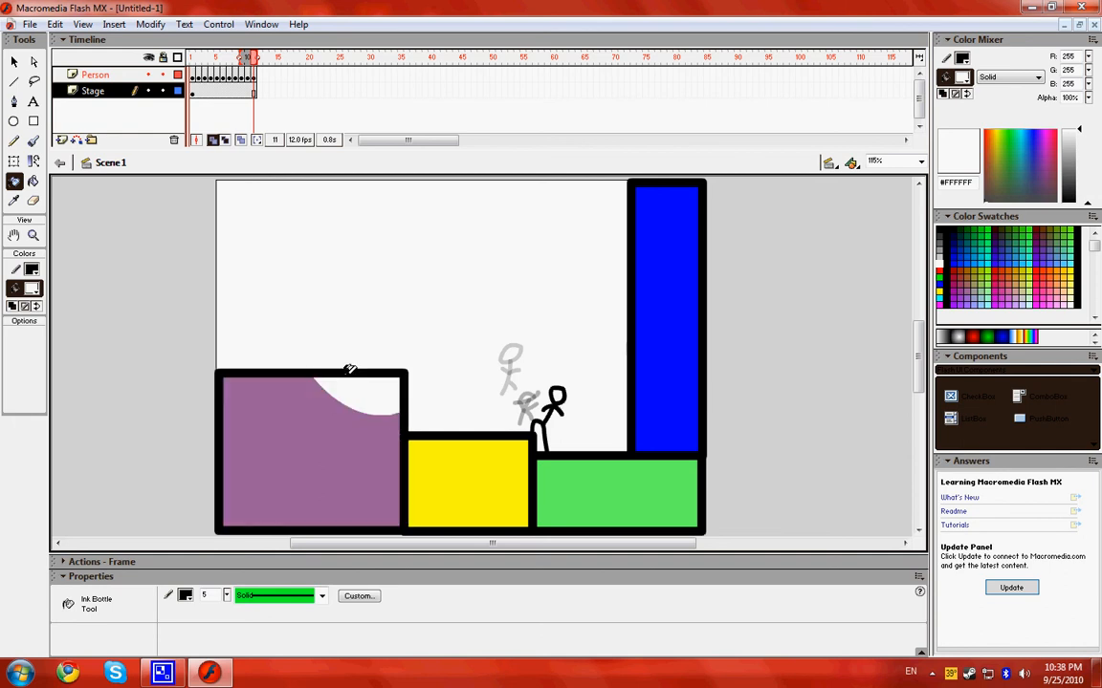
Step: Try the Fill Transform tool on the first block's purple fill, shift the fill out of its outline, and undo the move
click(33, 163)
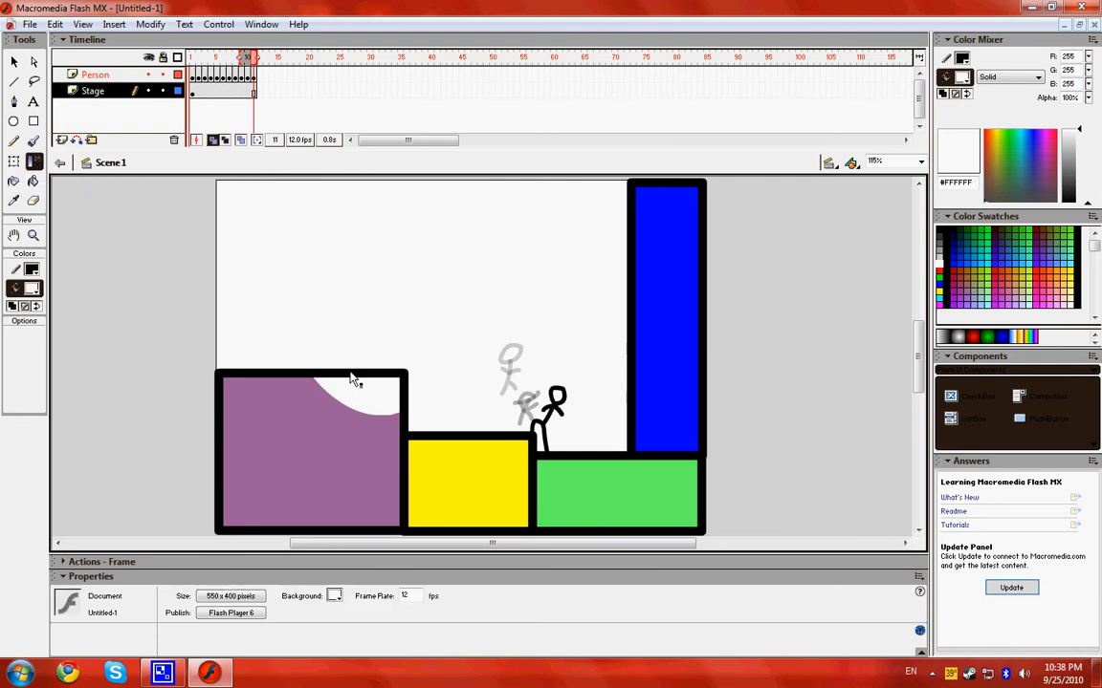
right_click(392, 421)
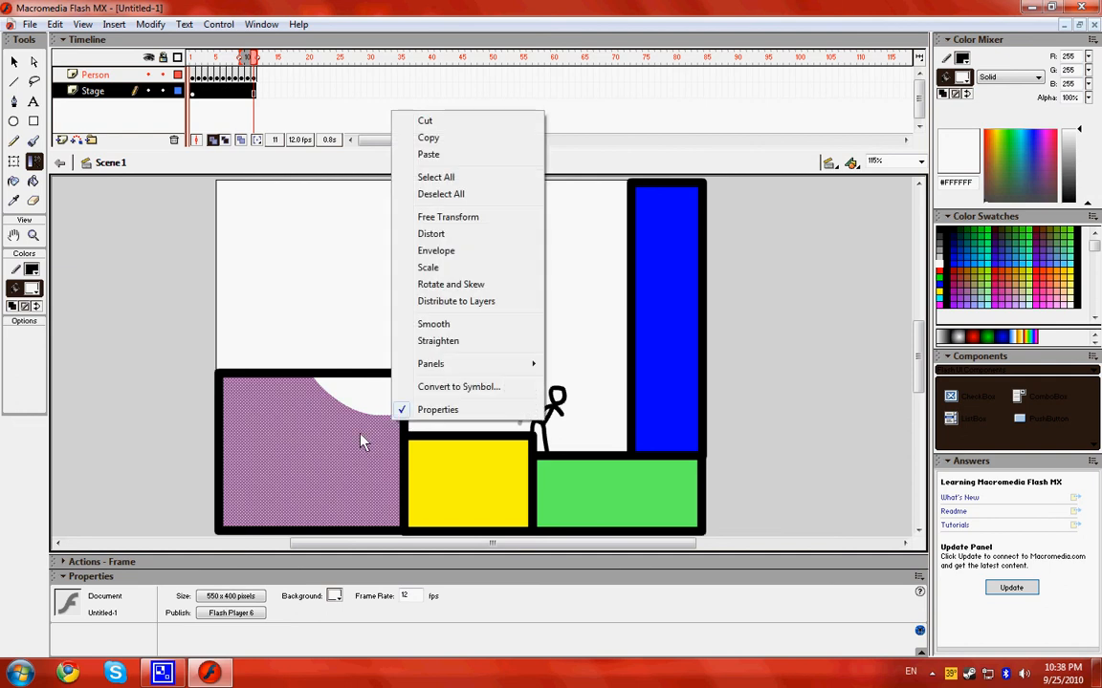
click(362, 442)
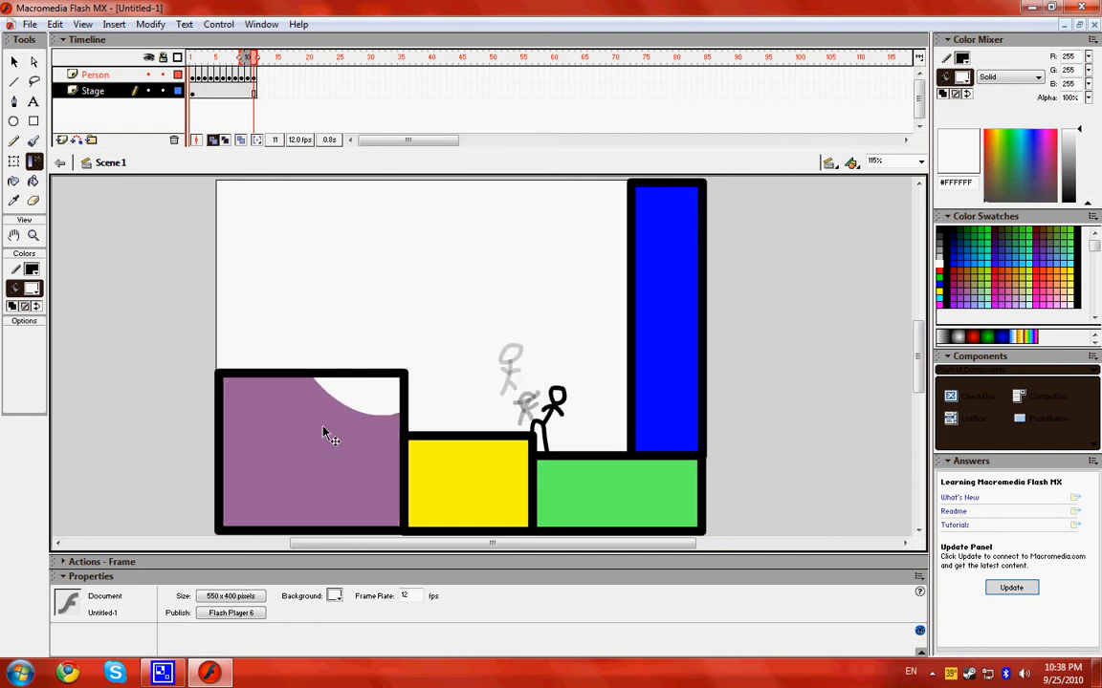
drag(323, 429, 333, 418)
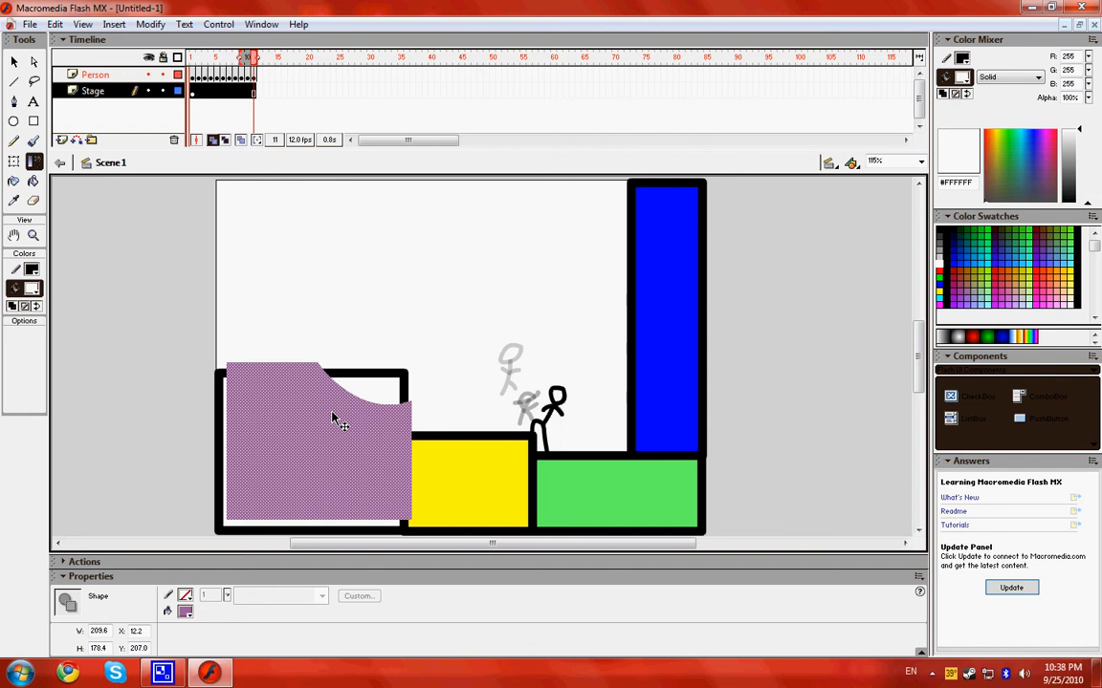
key(ctrl+z)
Step: Try moving the white corner fill and the yellow block's fill out of their outlines, undoing each move
click(364, 407)
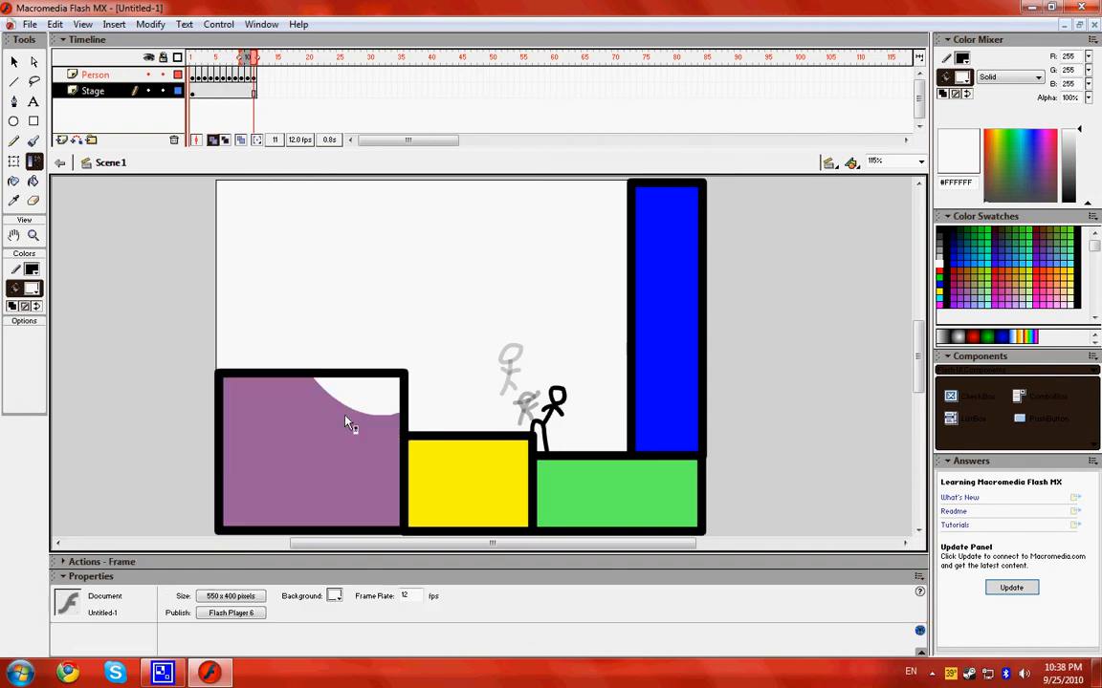
drag(360, 392, 361, 385)
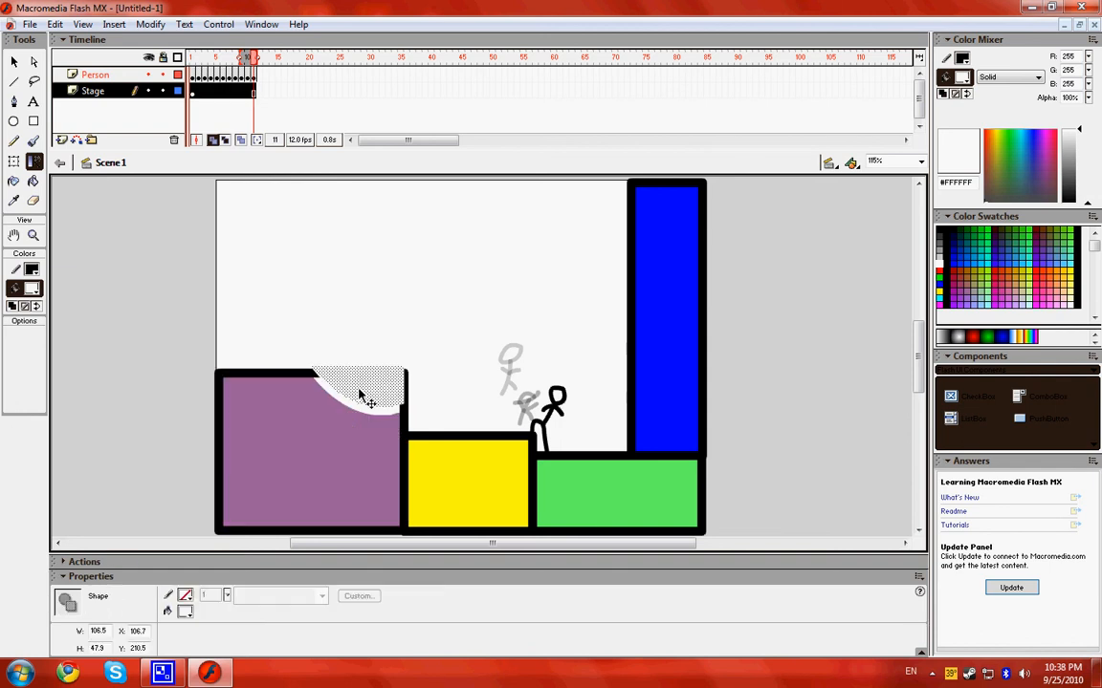
key(ctrl+z)
click(339, 428)
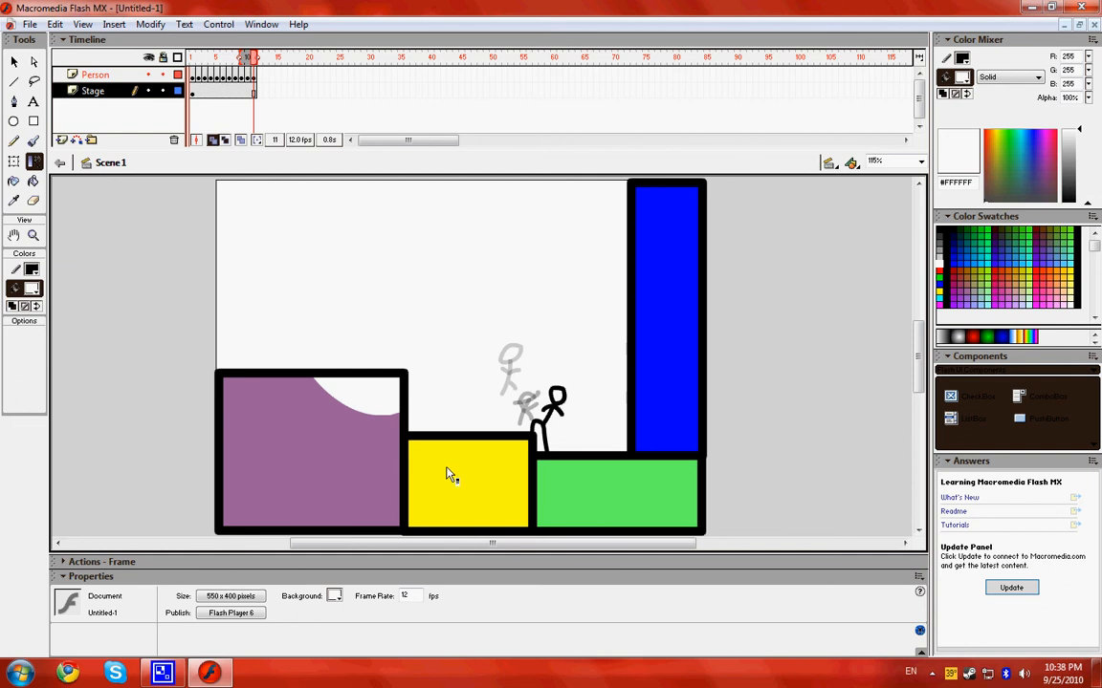
drag(462, 477, 462, 409)
key(ctrl+z)
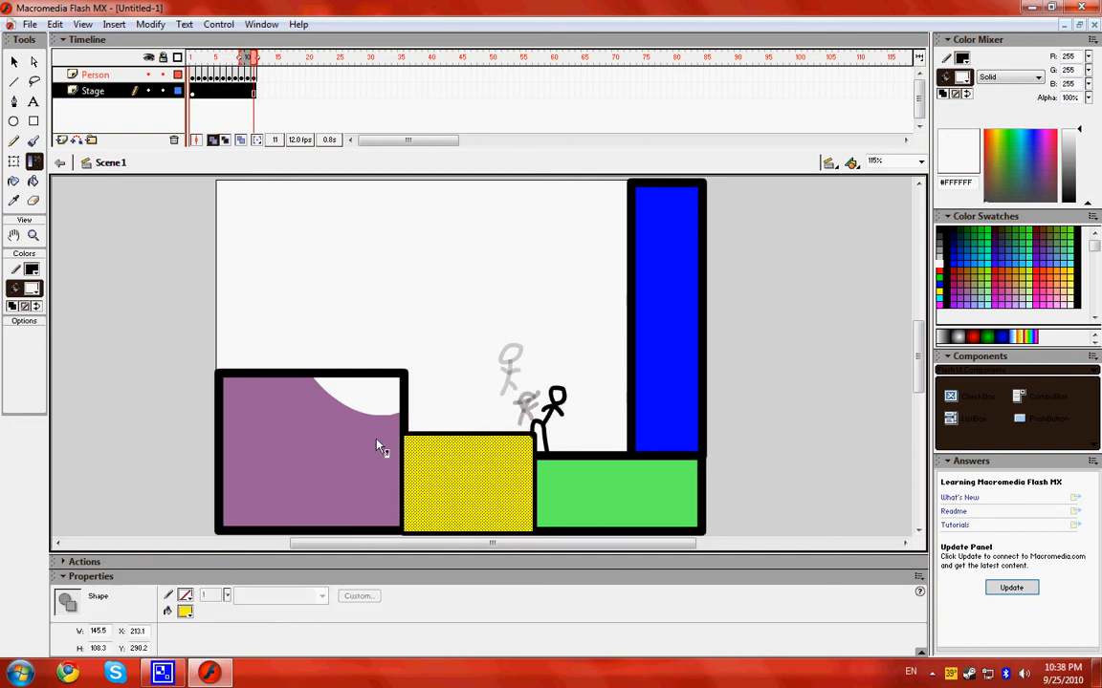
Step: Select the upper and lower segments of the blue block's left outline with the Arrow tool, and deselect them
click(15, 61)
click(344, 305)
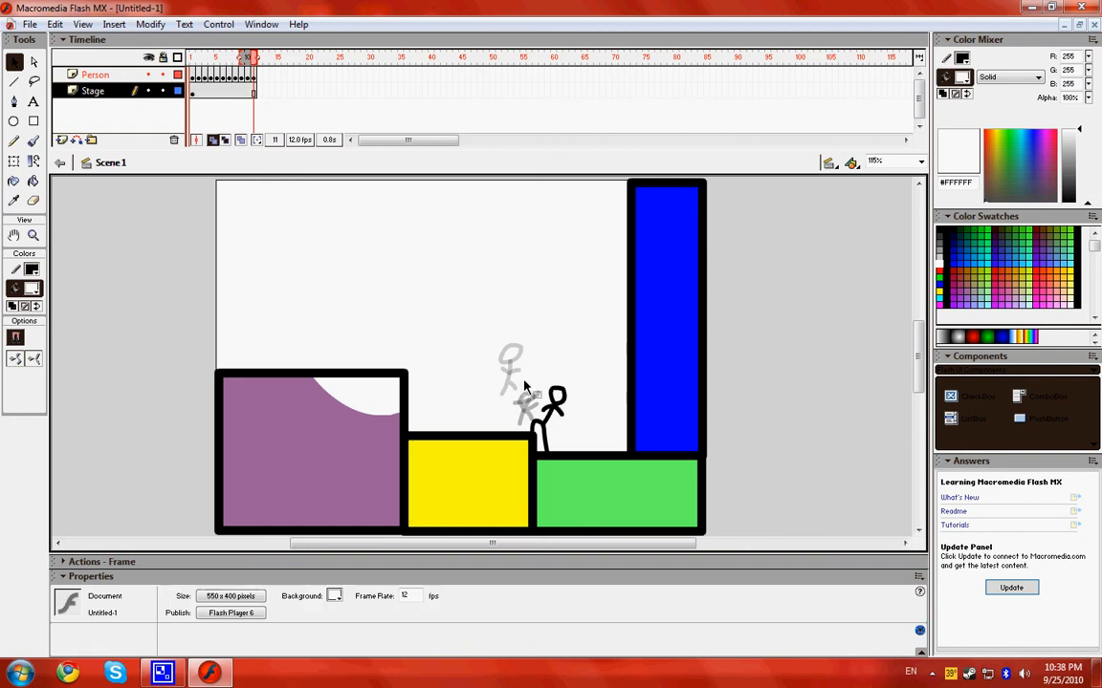
click(630, 287)
click(593, 270)
drag(604, 265, 632, 332)
drag(613, 376, 632, 414)
click(632, 364)
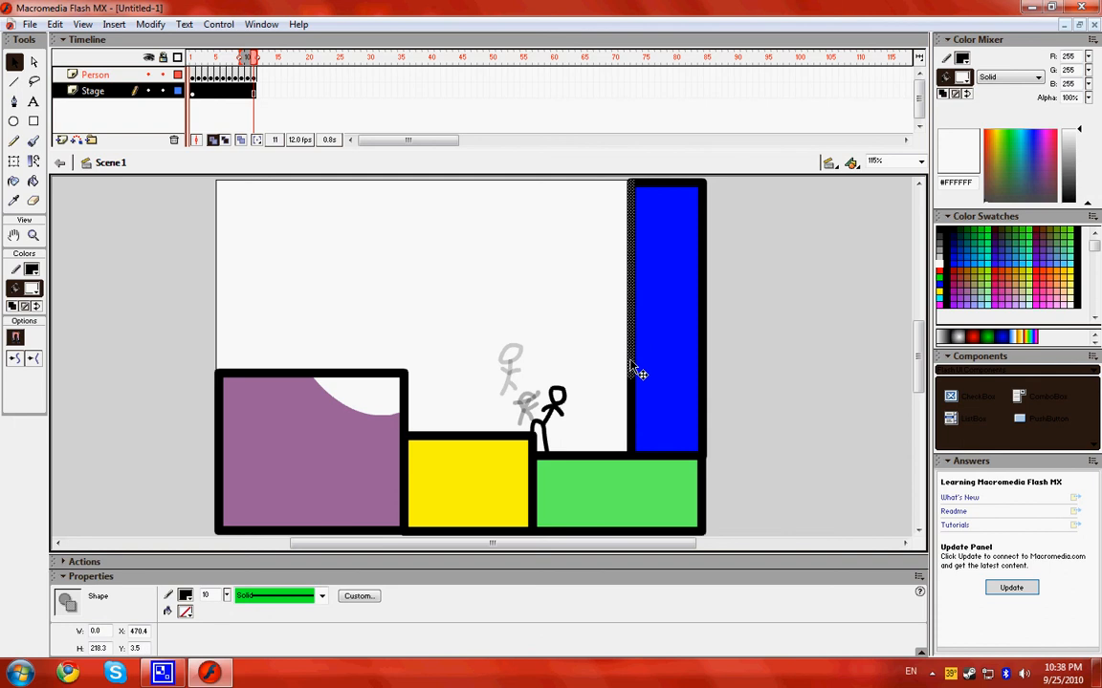
click(631, 446)
click(583, 416)
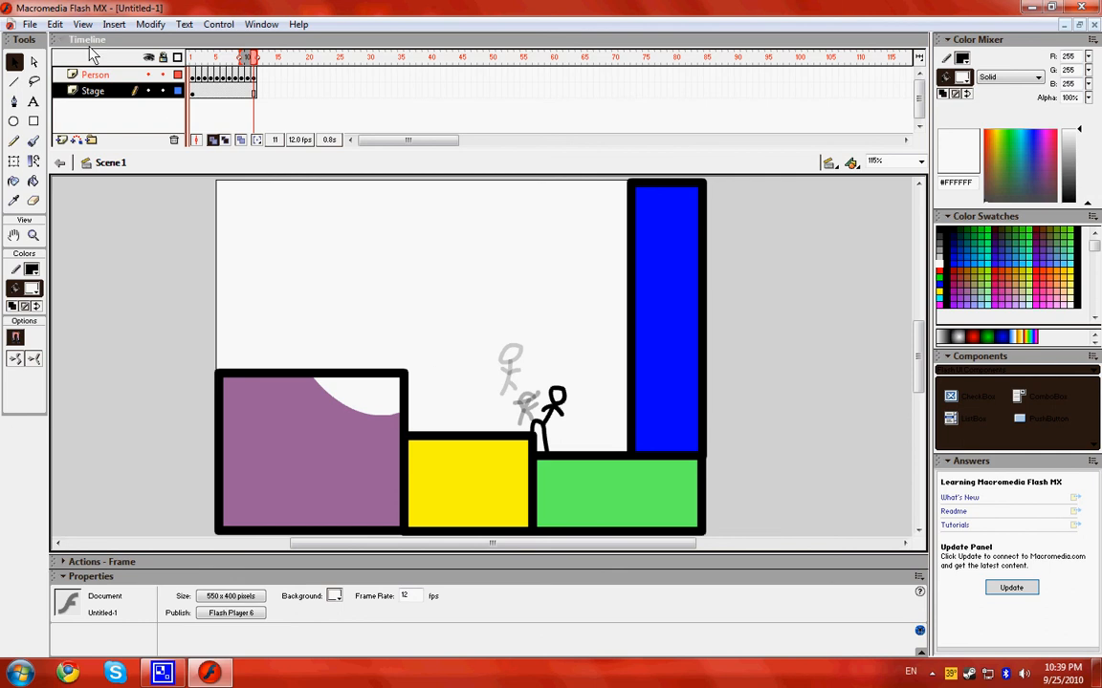
click(15, 140)
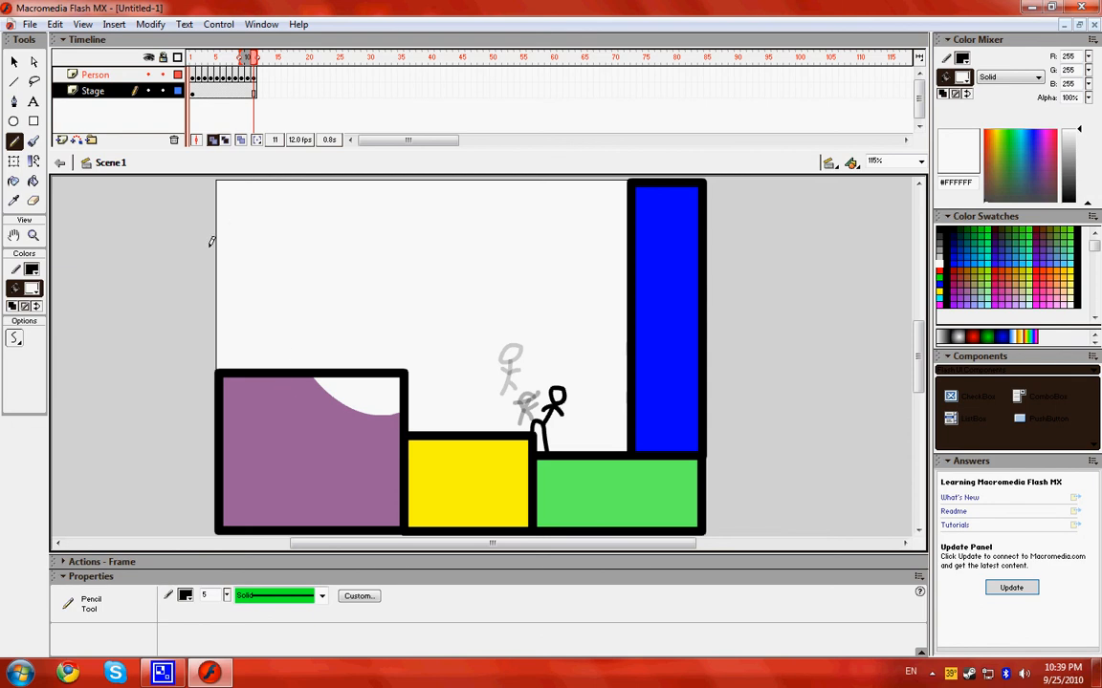
click(165, 674)
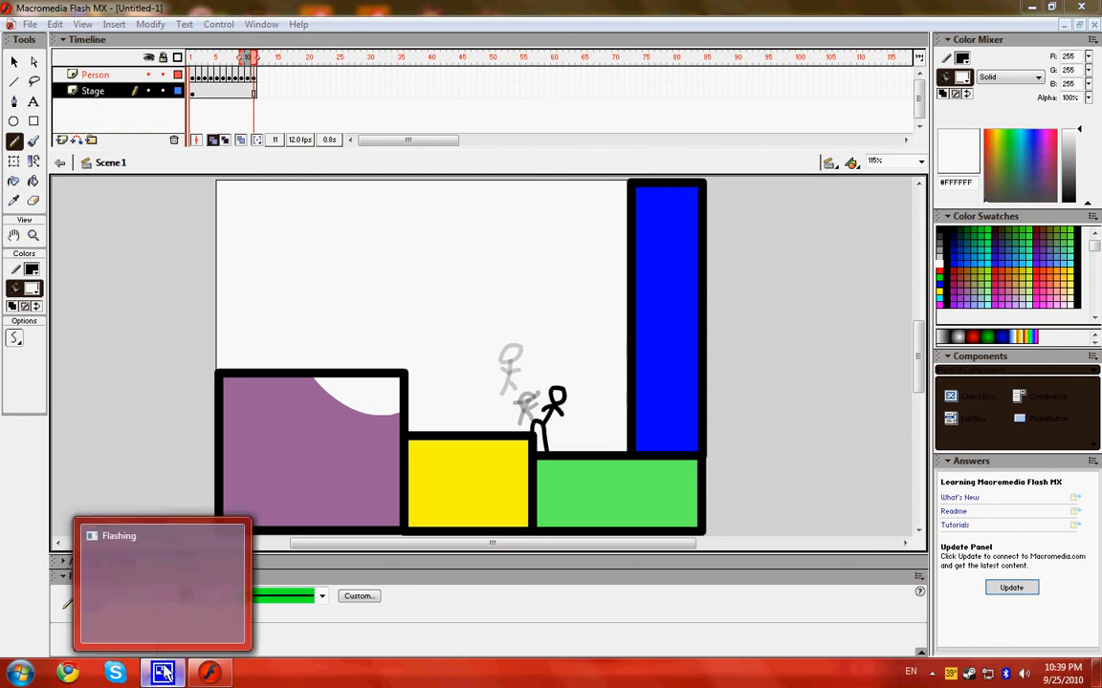
click(932, 674)
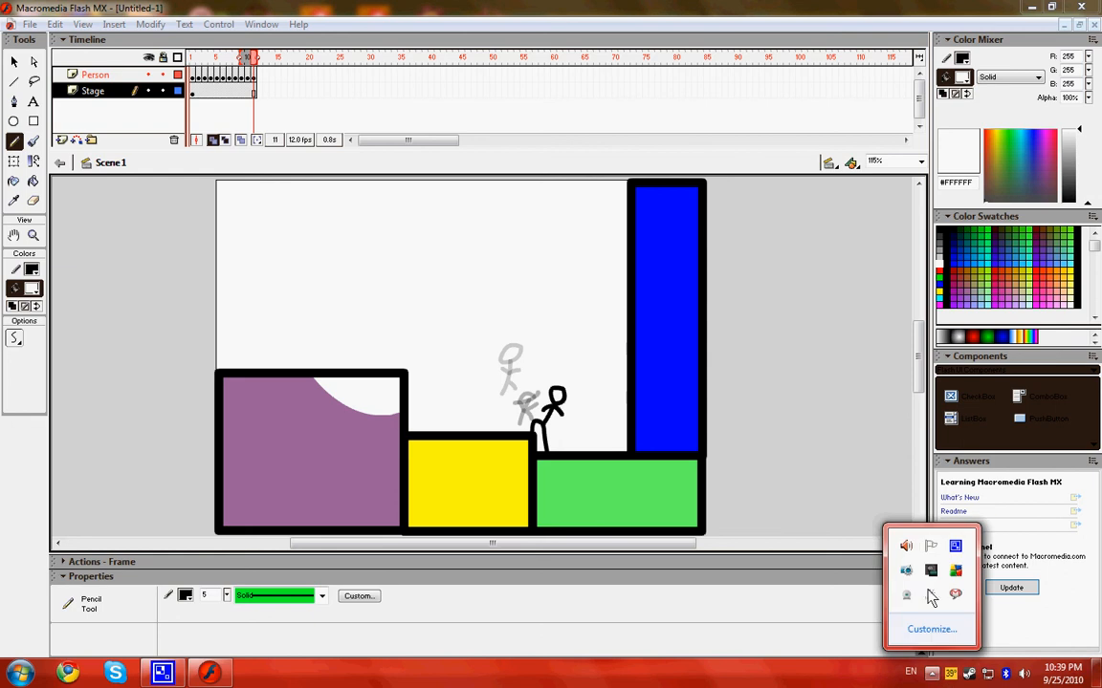
click(956, 546)
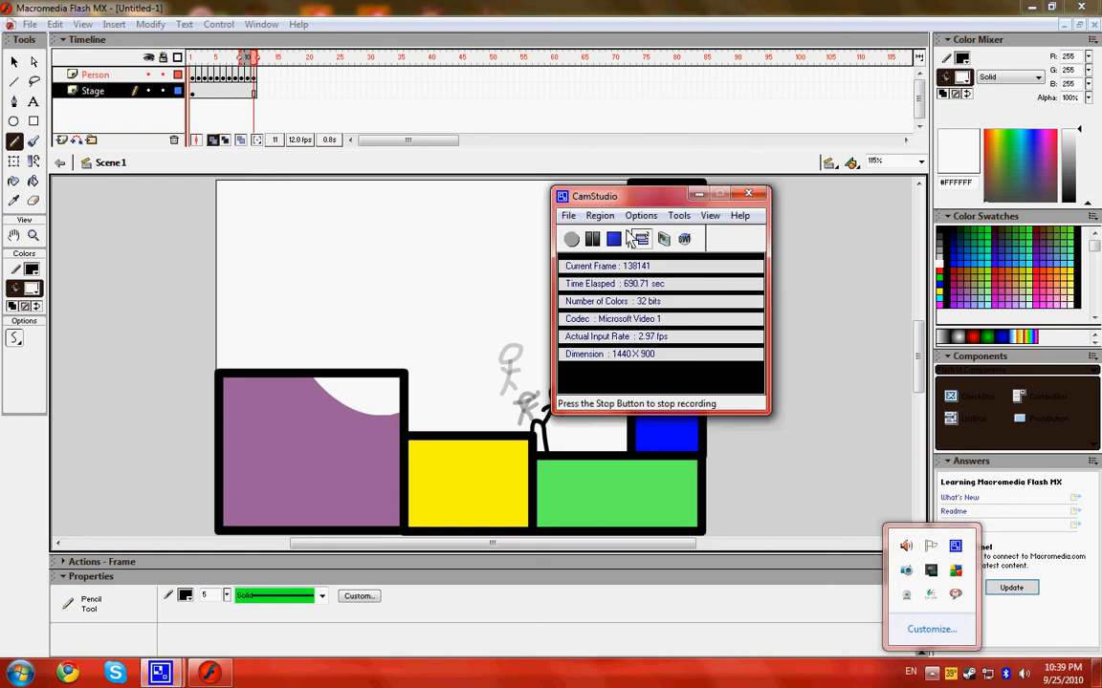